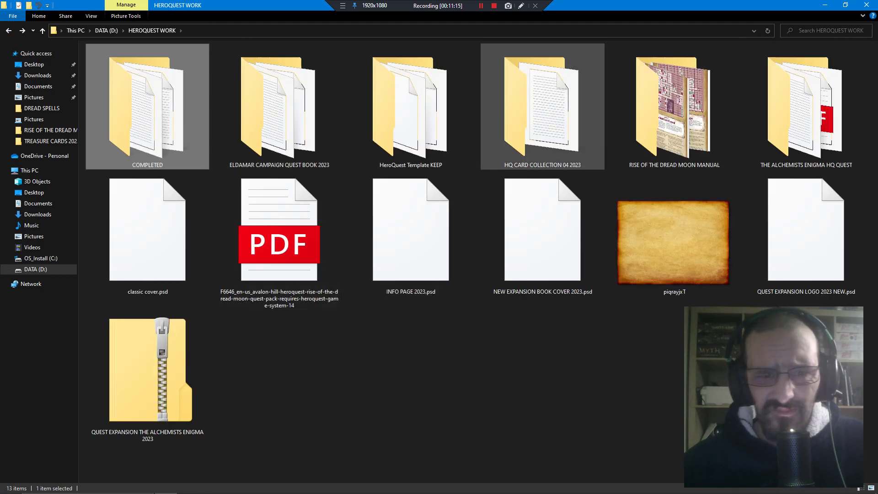
- Open the ELDAMAR QUEST BOOK folder inside ELDAMAR CAMPAIGN QUEST BOOK 2023, view the COVER-03 image and close it
double_click(279, 108)
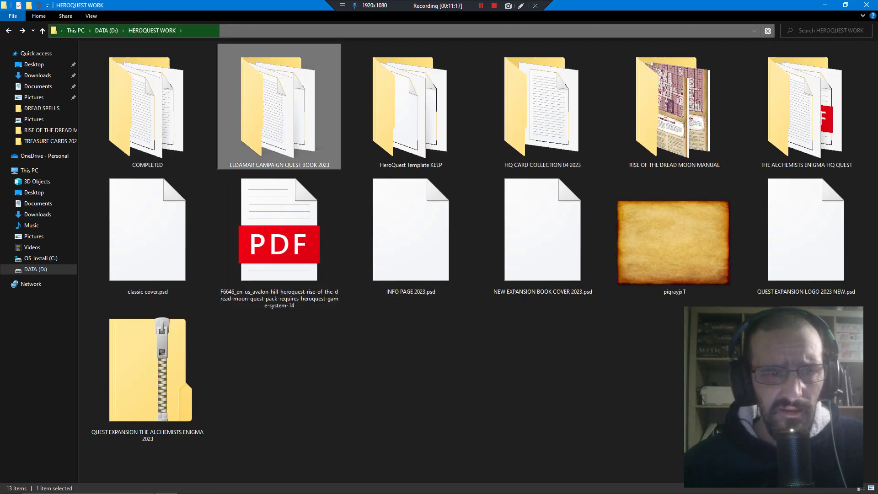
double_click(148, 108)
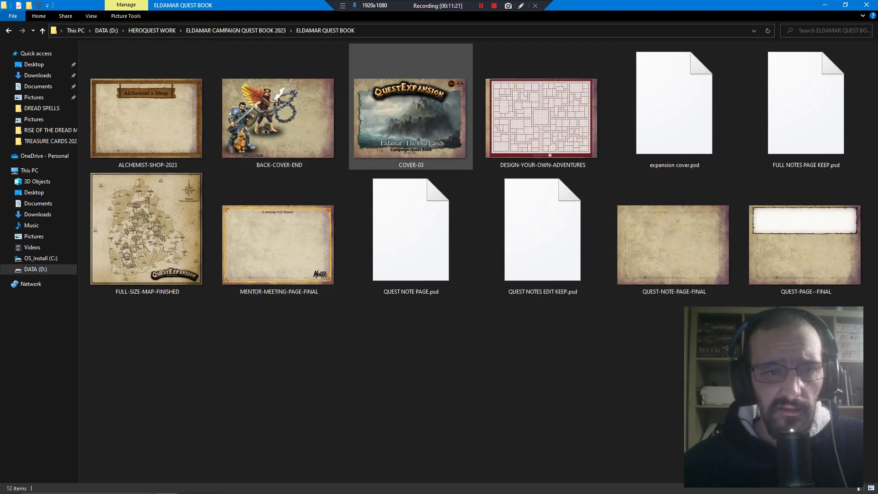
left_click(410, 118)
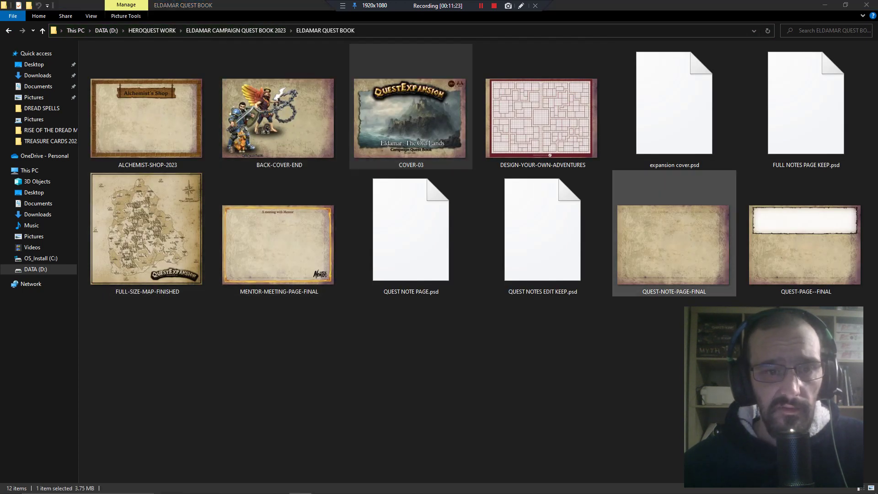
double_click(674, 245)
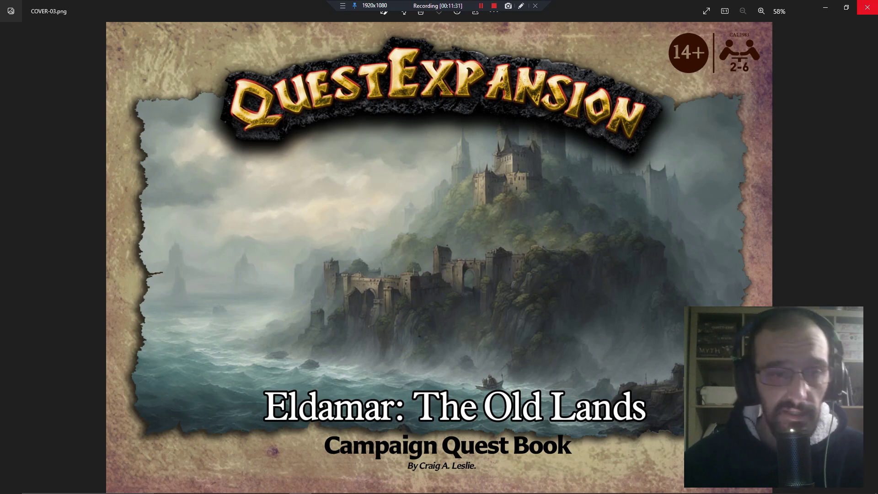
left_click(868, 7)
- Open the FULL-SIZE-MAP-FINISHED image and examine the northern tip and western coast of Eldamar up close
left_click(147, 229)
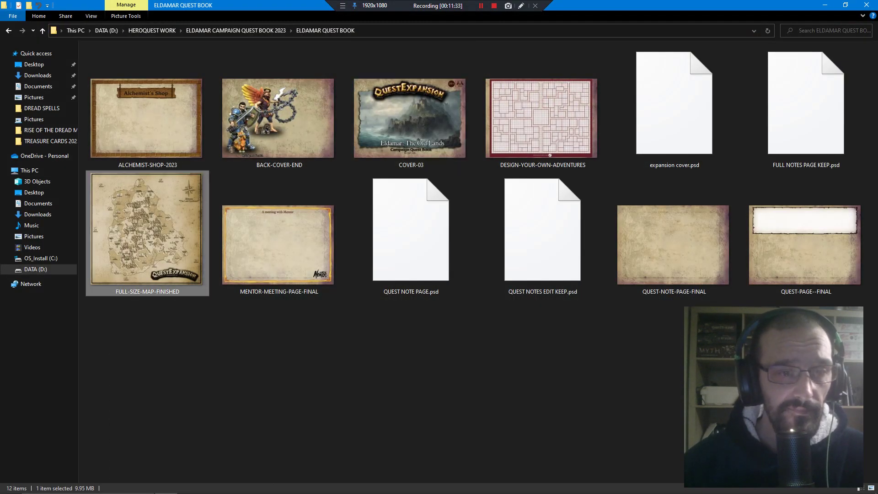
key("Return")
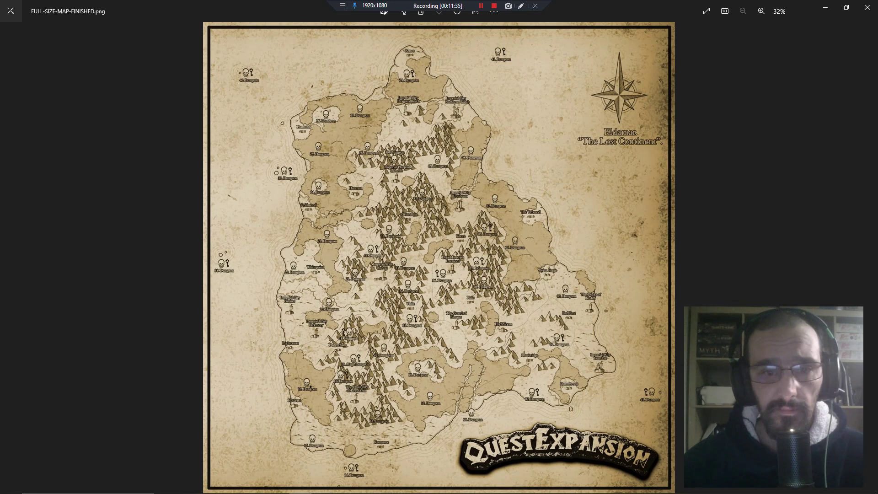
scroll(429, 63, "up", 5)
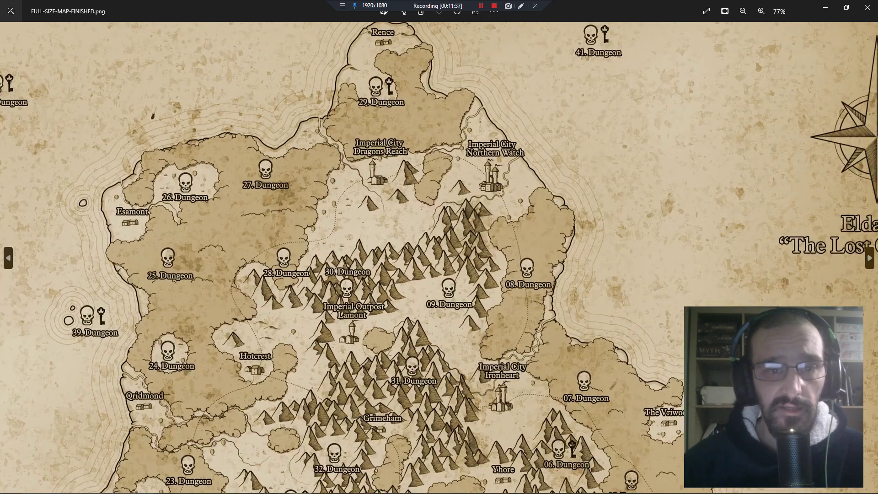
scroll(428, 64, "up", 4)
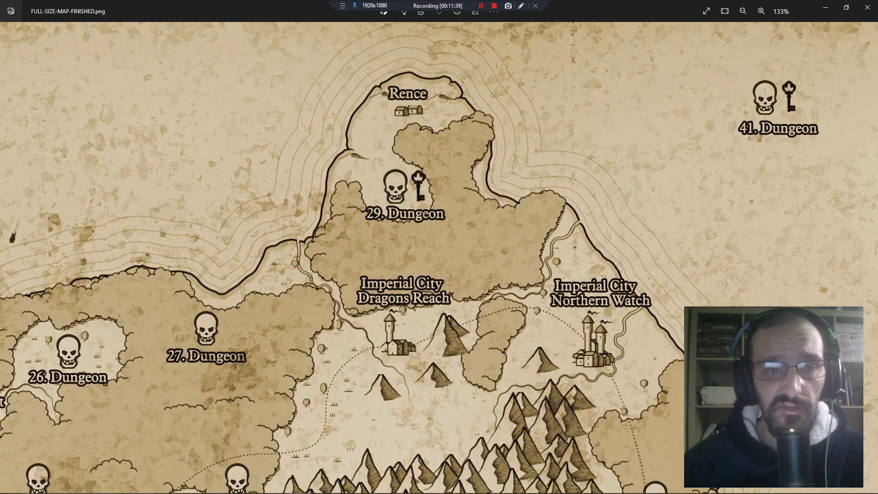
key("Down")
key("Left")
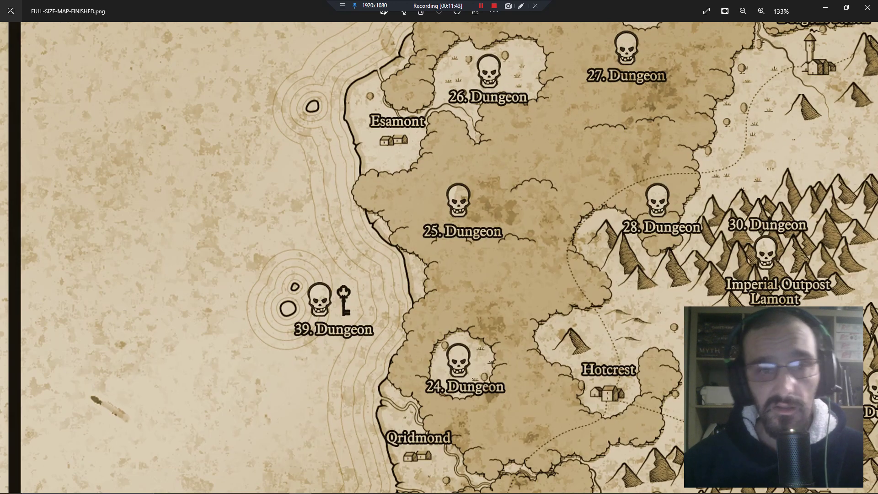
key("Down")
key("Right")
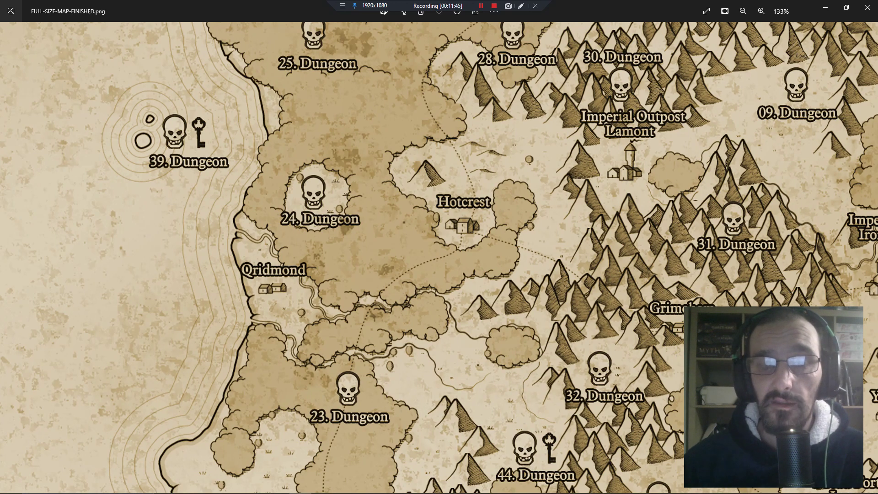
- Examine the central, southern and eastern regions of the Eldamar map and close the image
key("Down")
key("Right")
key("ctrl+minus")
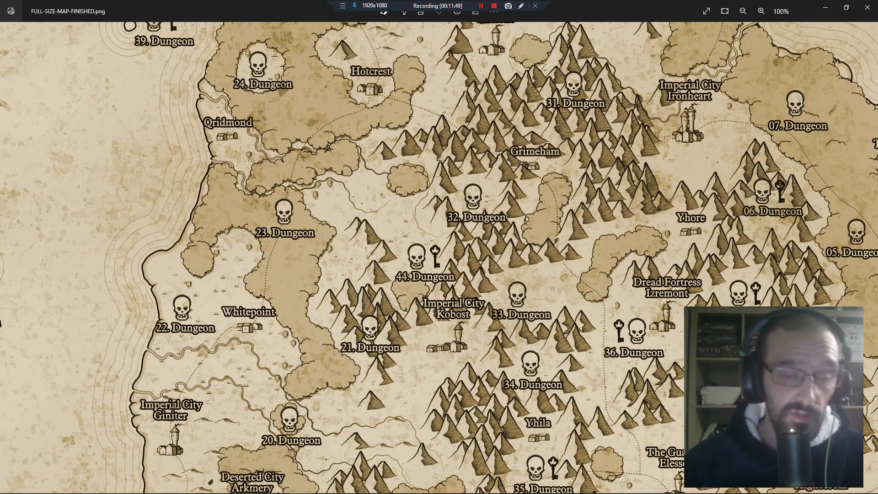
key("ctrl+minus")
key("Down")
key("Right")
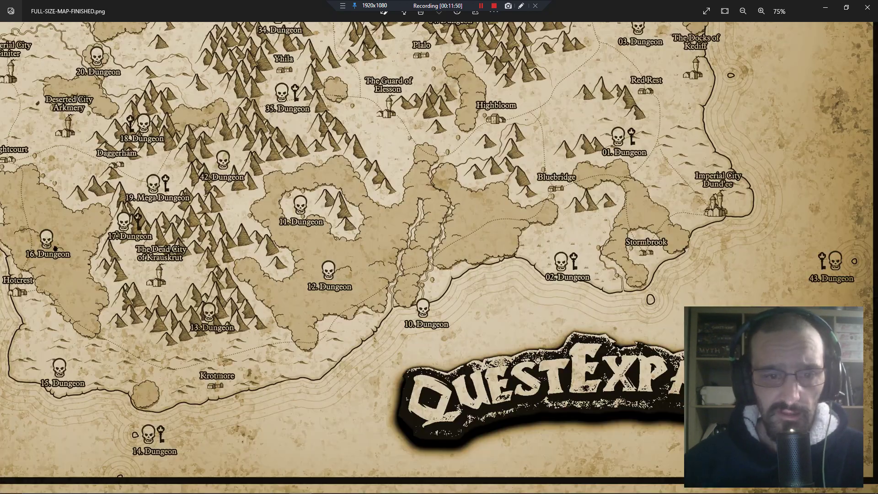
key("Right")
key("Up")
key("Up")
key("Up")
key("Up")
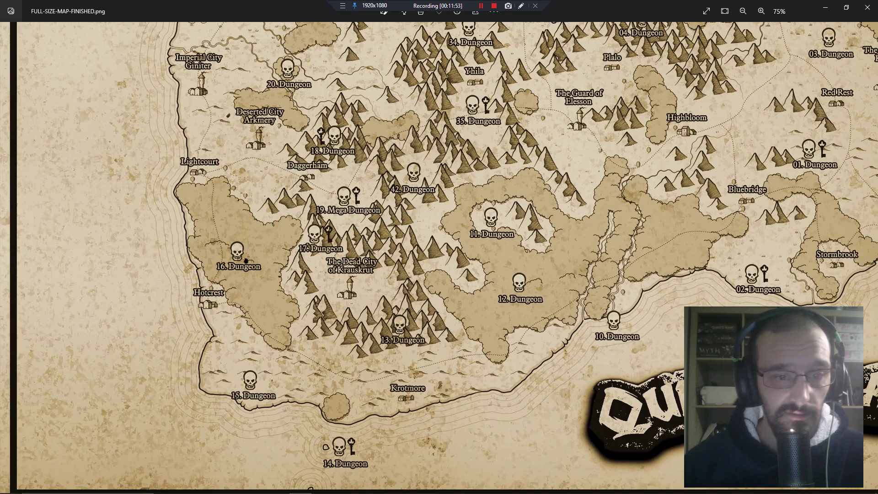
key("Up")
key("Up")
key("Up")
key("Up")
key("Up")
key("Up")
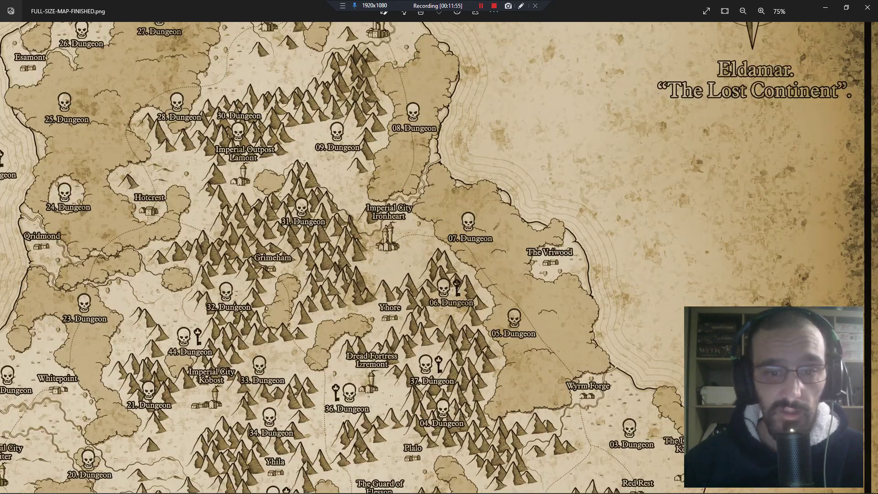
left_click(868, 7)
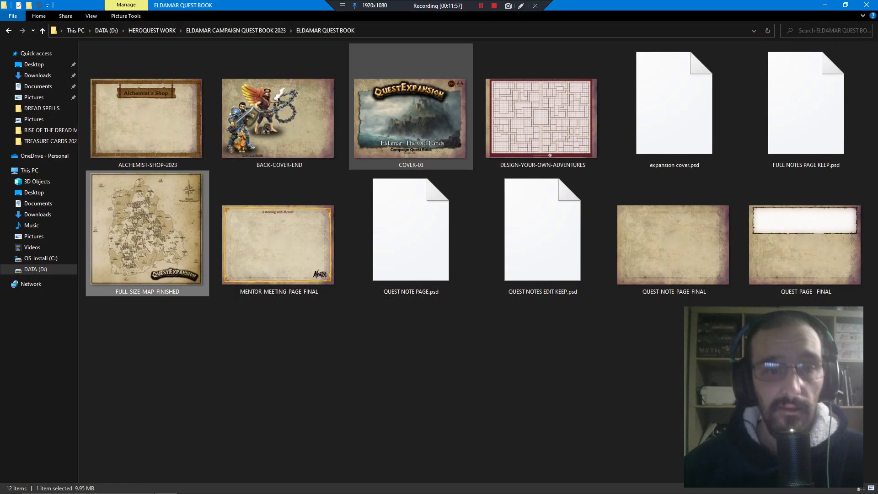
- View the DESIGN-YOUR-OWN-ADVENTURES image, close it and return to the HEROQUEST WORK folder
double_click(543, 117)
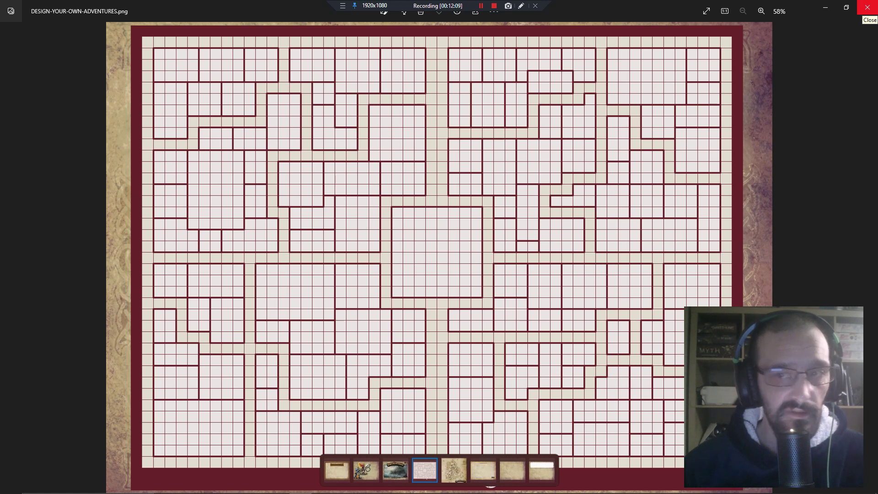
left_click(868, 8)
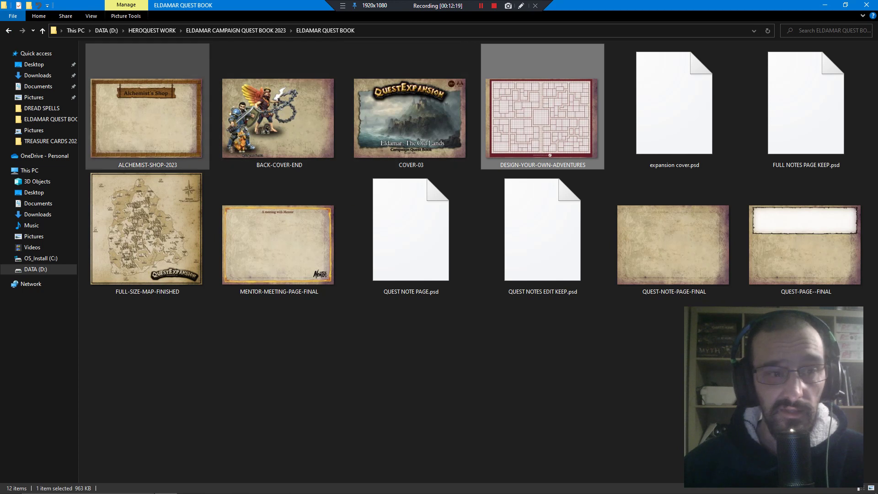
key("BackSpace")
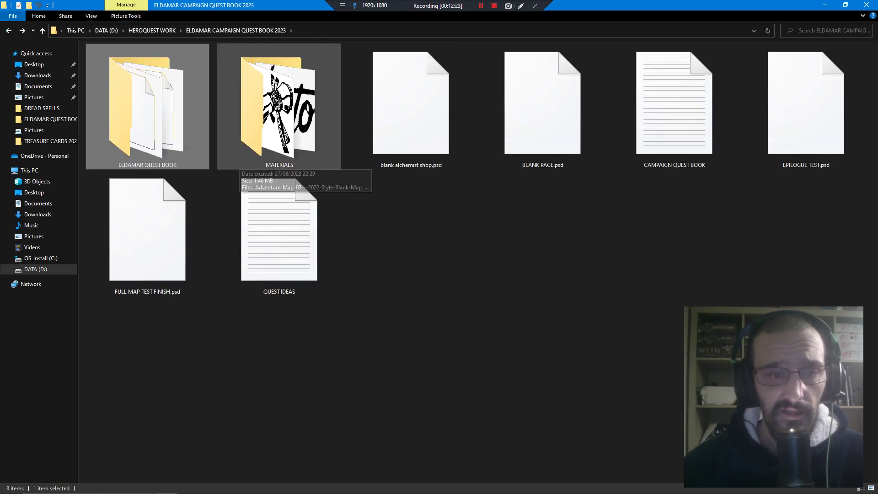
key("BackSpace")
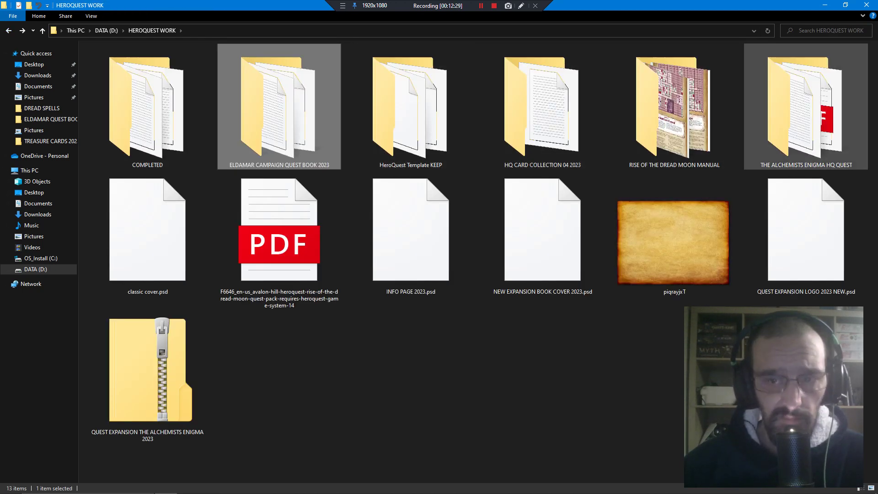
- Open the QUEST EXPANSION THE ALCHEMISTS ENIGMA 2023 PDF from THE ALCHEMISTS ENIGMA HQ QUEST folder and view its cover page
double_click(768, 126)
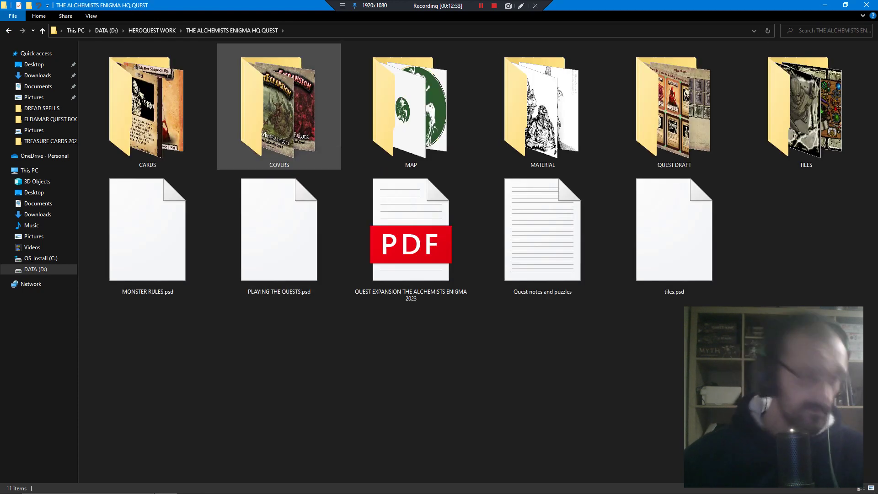
double_click(411, 243)
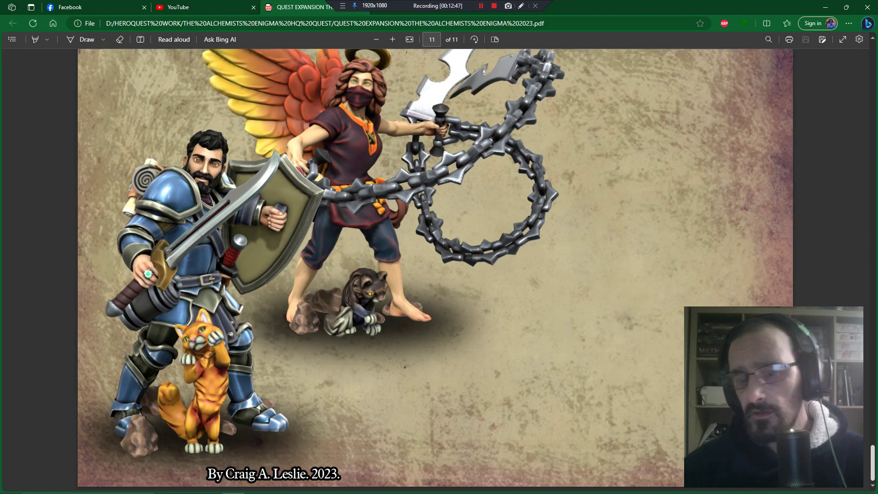
key("Home")
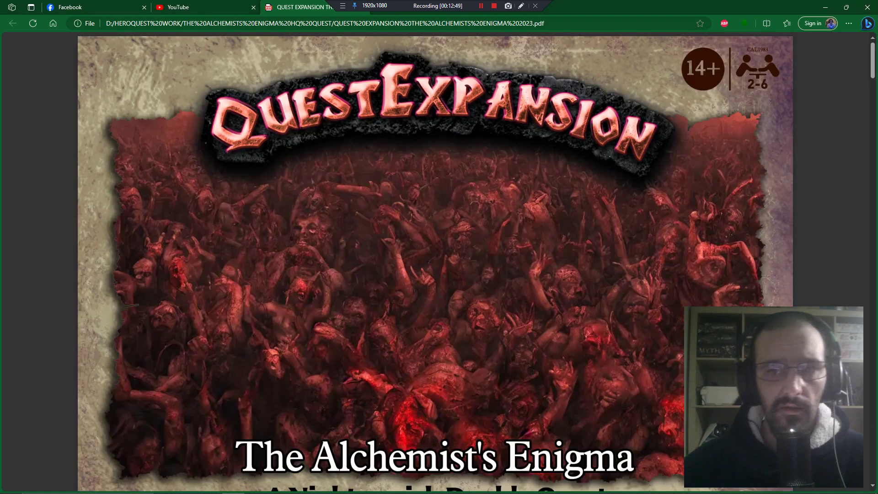
scroll(434, 261, "down", 3)
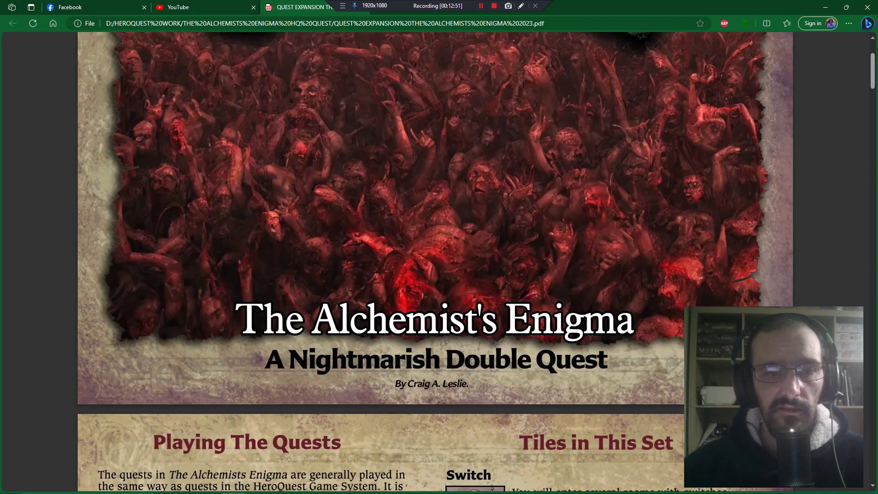
scroll(435, 260, "down", 3)
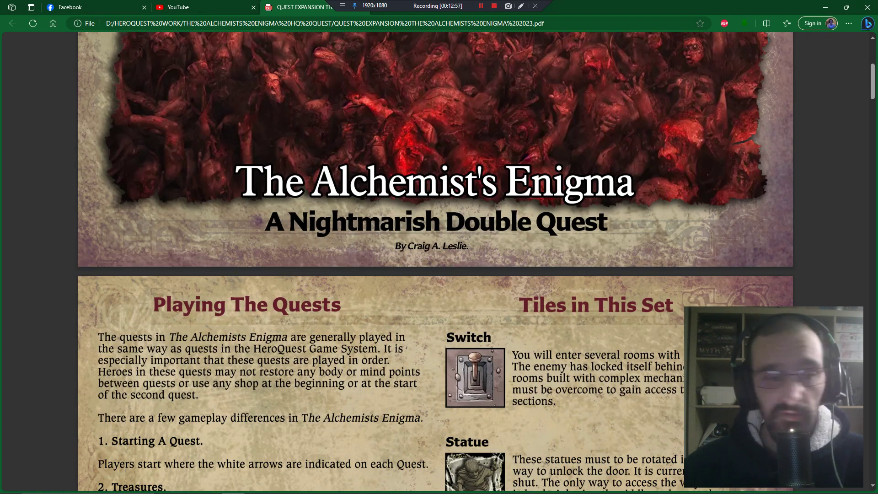
- Look through the PDF's Playing The Quests rules, The Shape-Shifters page and the first quest map
scroll(435, 261, "down", 5)
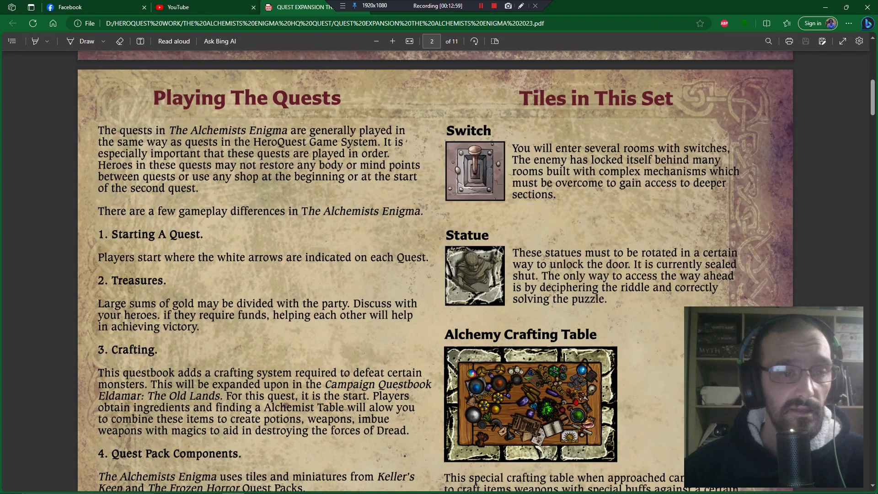
scroll(434, 261, "down", 2)
scroll(435, 261, "down", 10)
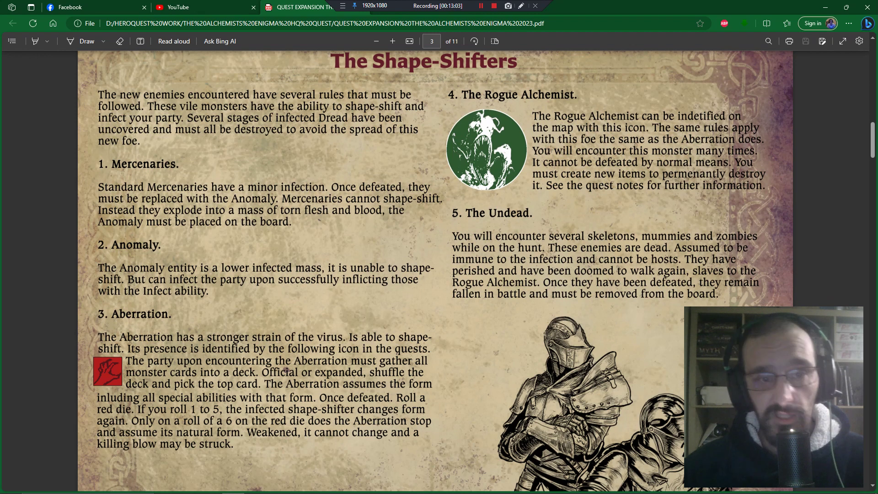
scroll(434, 270, "down", 10)
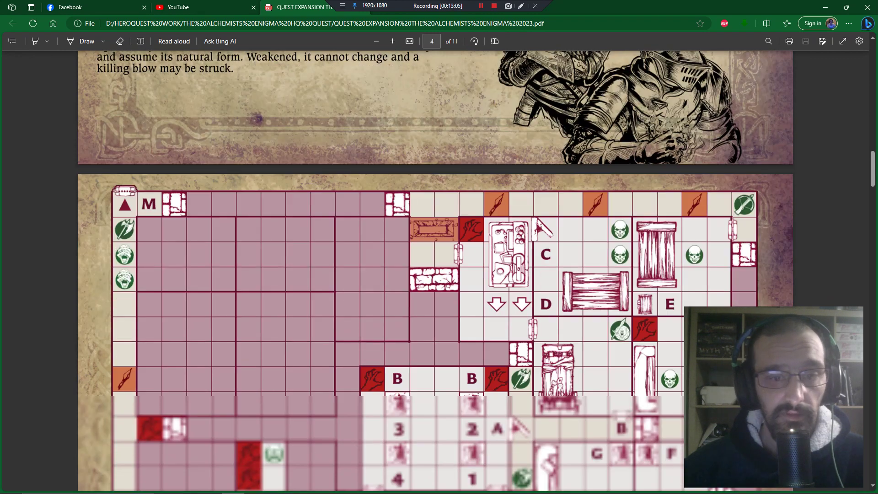
scroll(435, 270, "down", 9)
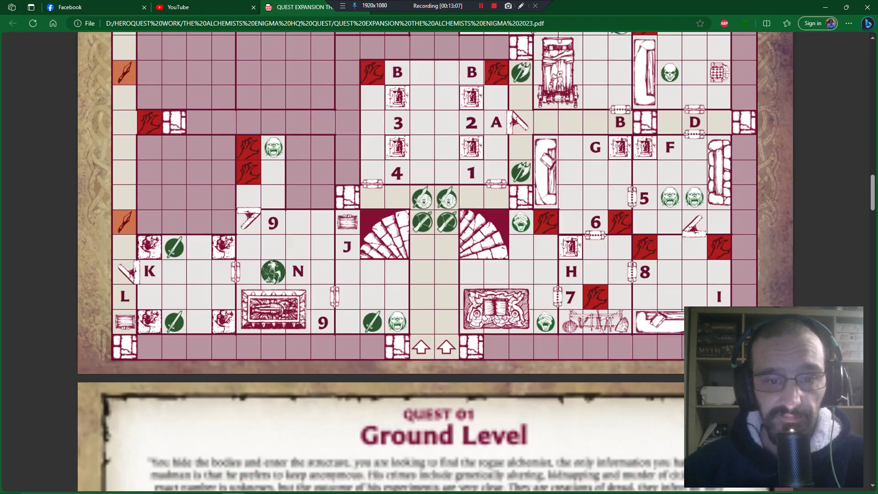
- Look through the PDF's quest notes, the Quest 02 Lower Level page, the Epilogue and the card page
scroll(435, 261, "down", 10)
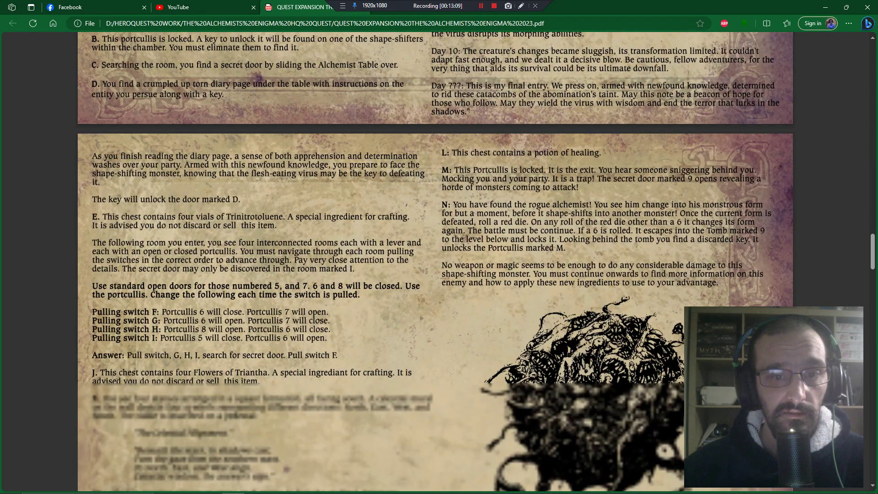
scroll(435, 260, "down", 10)
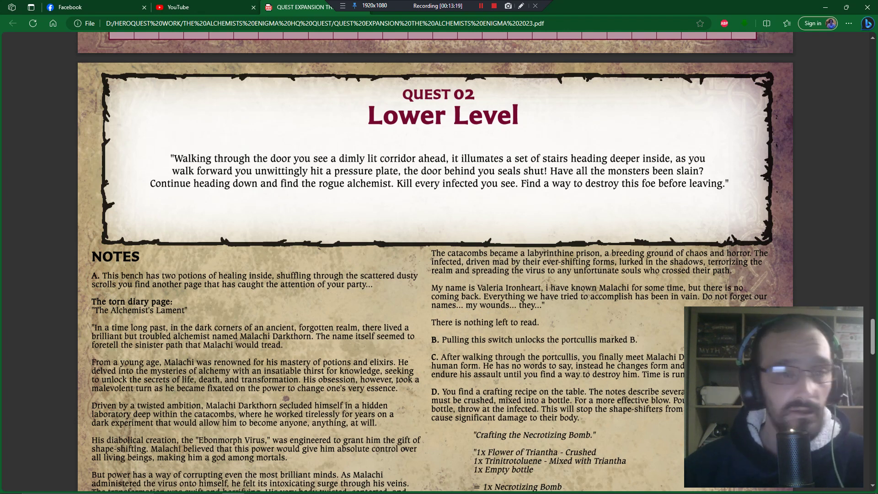
scroll(435, 260, "down", 15)
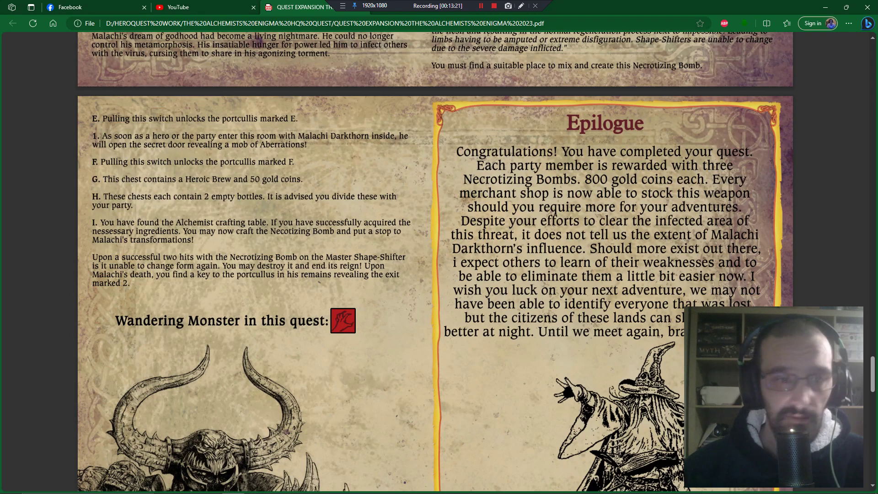
scroll(435, 261, "down", 9)
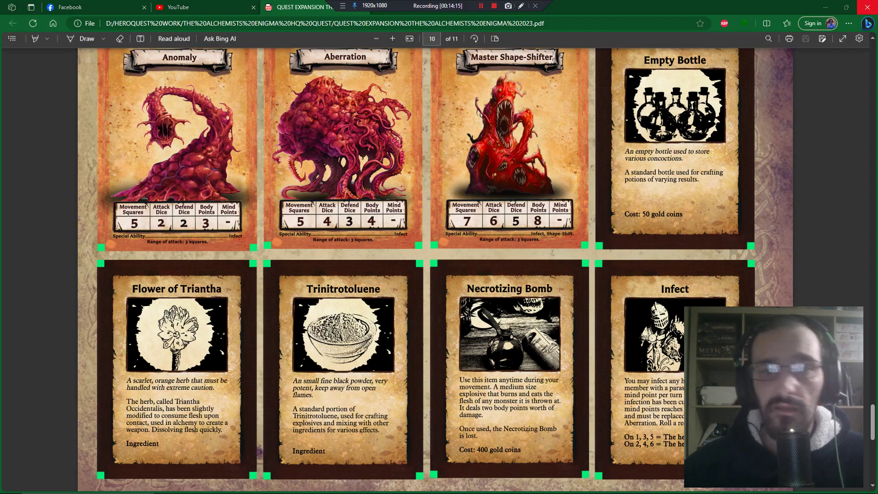
- Minimize the PDF window and open the HQ CARD COLLECTION 04 2023 folder in HEROQUEST WORK
left_click(826, 7)
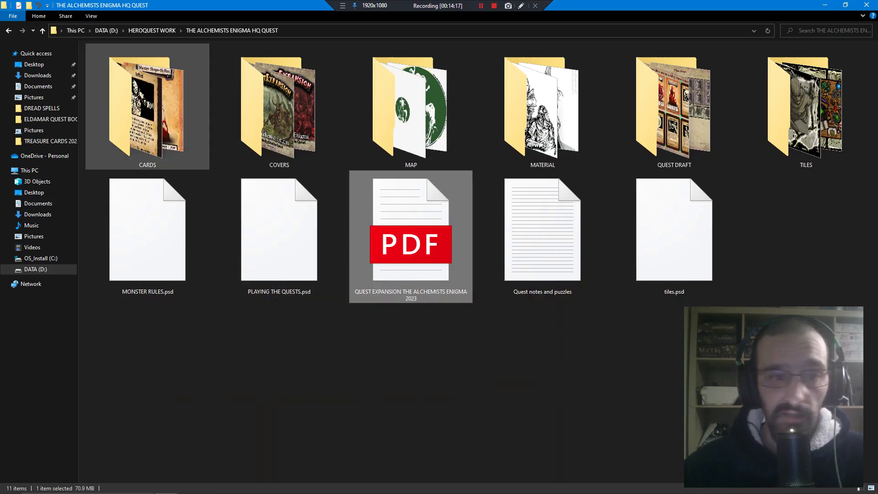
key("alt+Up")
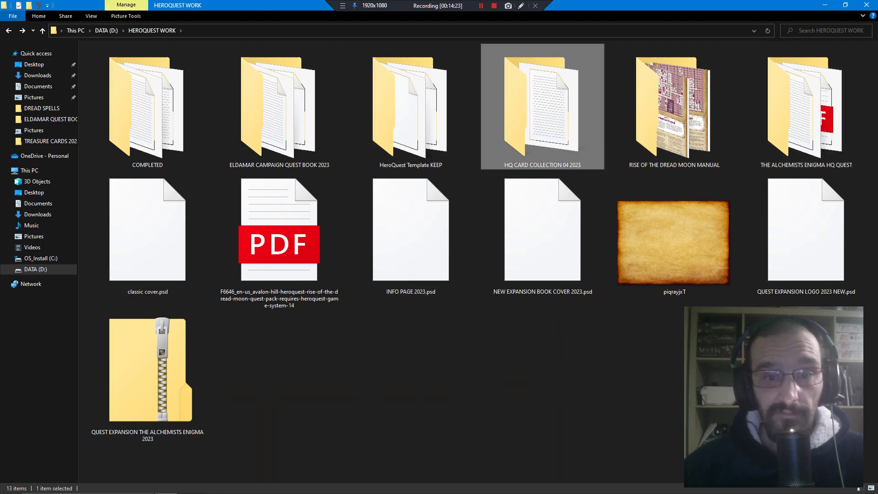
double_click(542, 110)
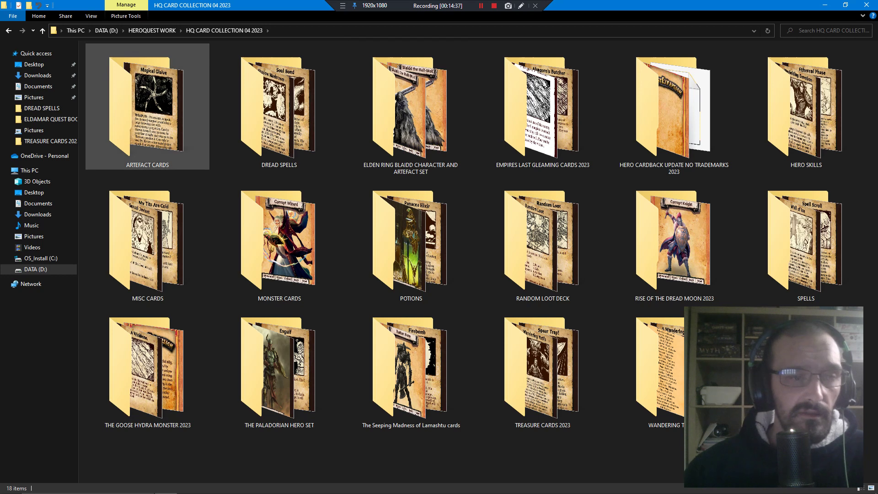
- View the contents of the ARTEFACT CARDS folder, then open the DREAD SPELLS folder and look over all its cards
double_click(147, 106)
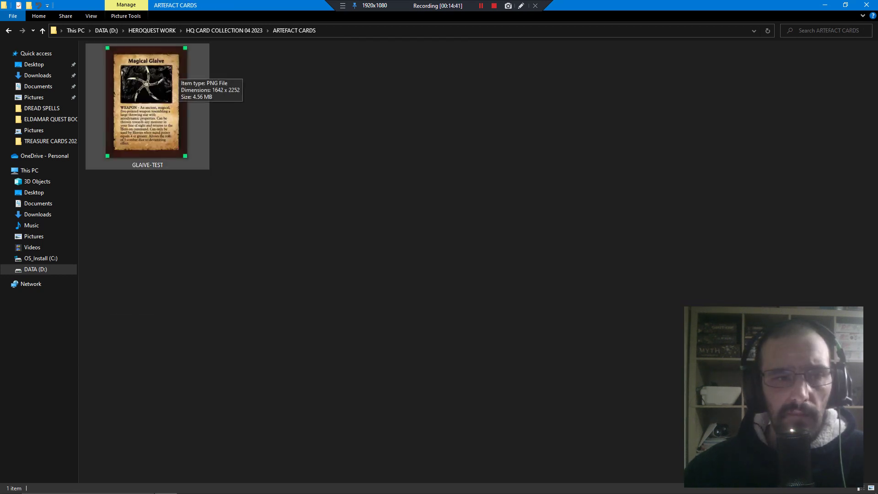
left_click(9, 31)
double_click(279, 105)
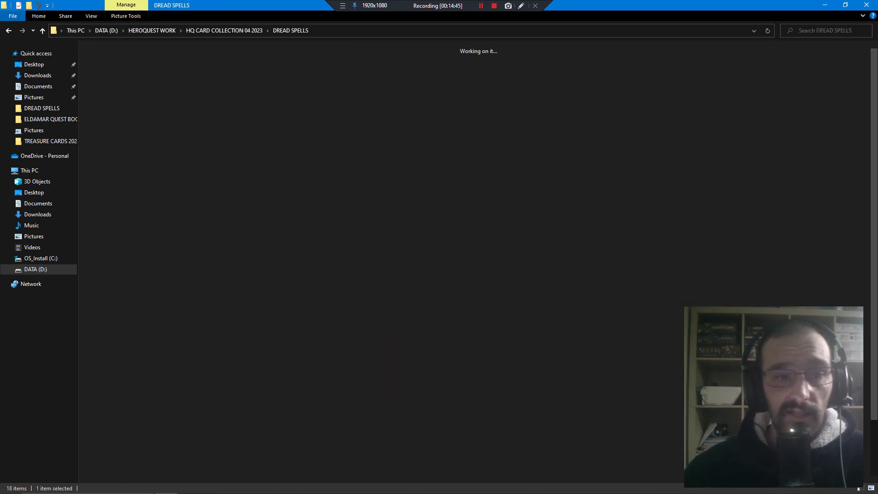
scroll(409, 233, "down", 2)
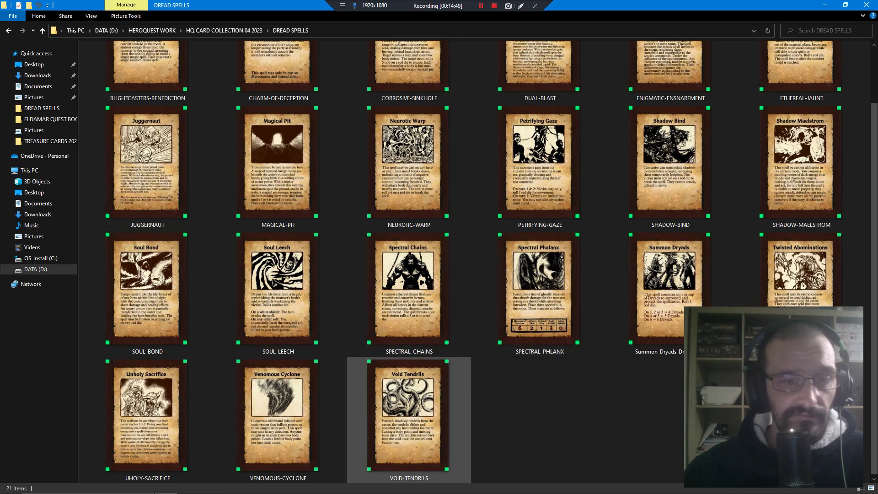
scroll(409, 403, "up", 2)
- Open the BLIGHTCASTERS-BENEDICTION image at full size and view the dread spell cards in order through Juggernaut
left_click(147, 105)
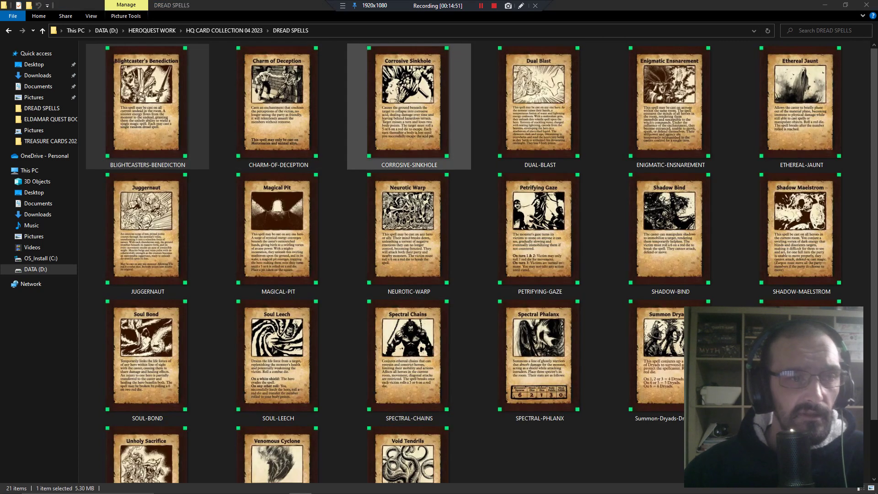
key("Return")
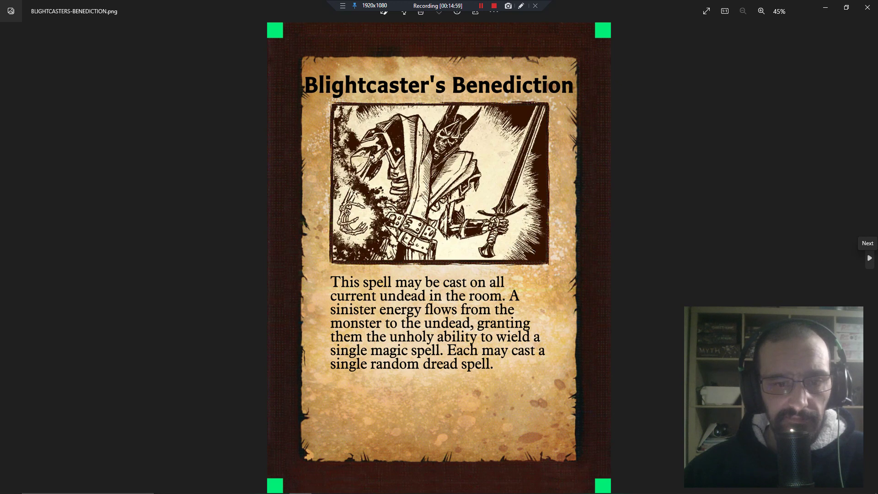
left_click(870, 258)
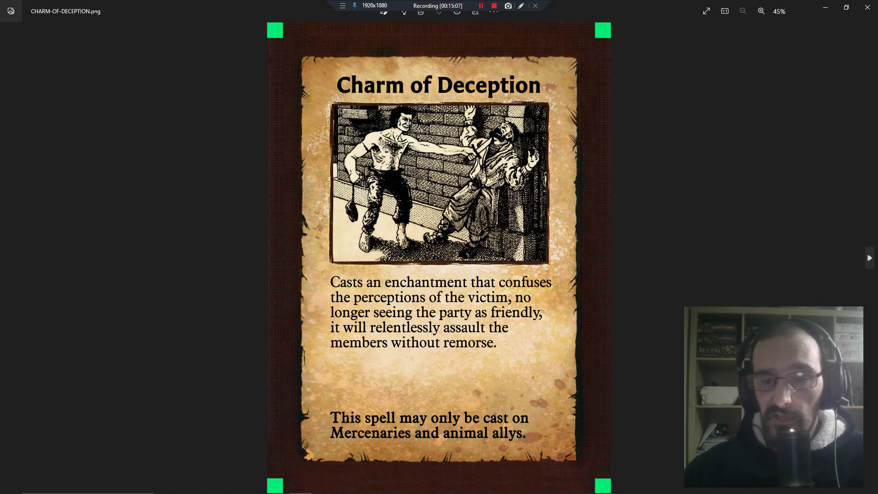
key("Right")
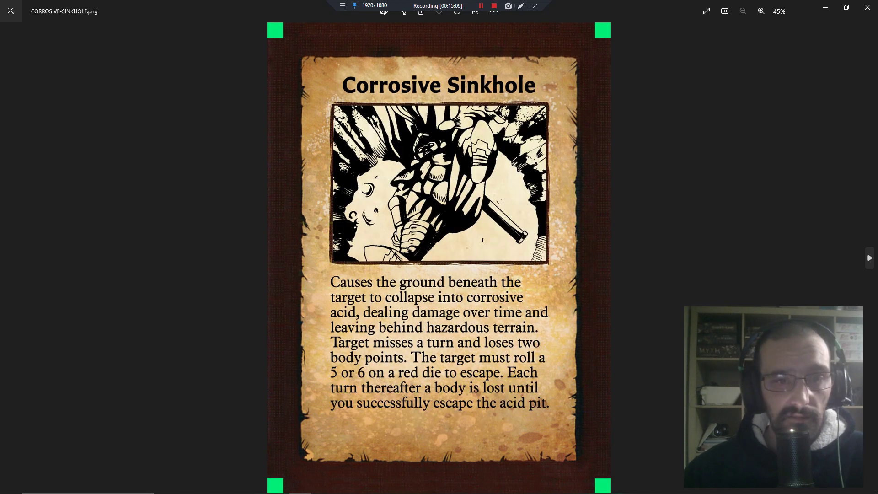
key("Right")
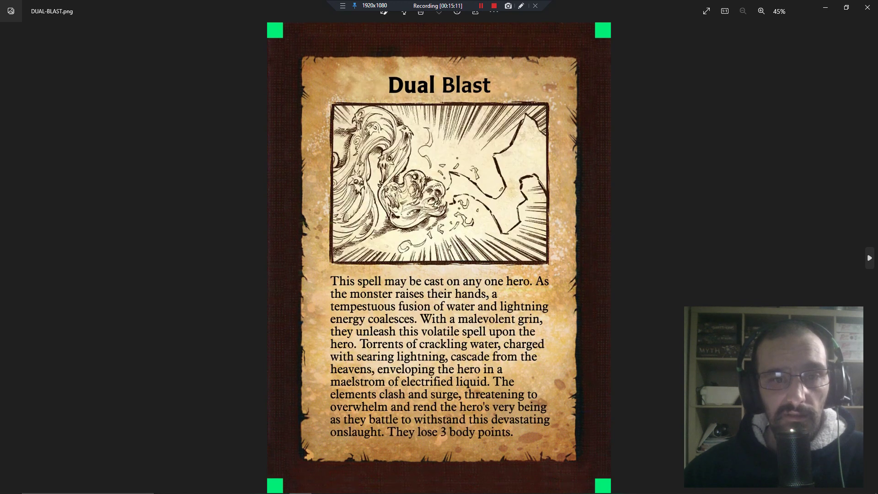
key("Right")
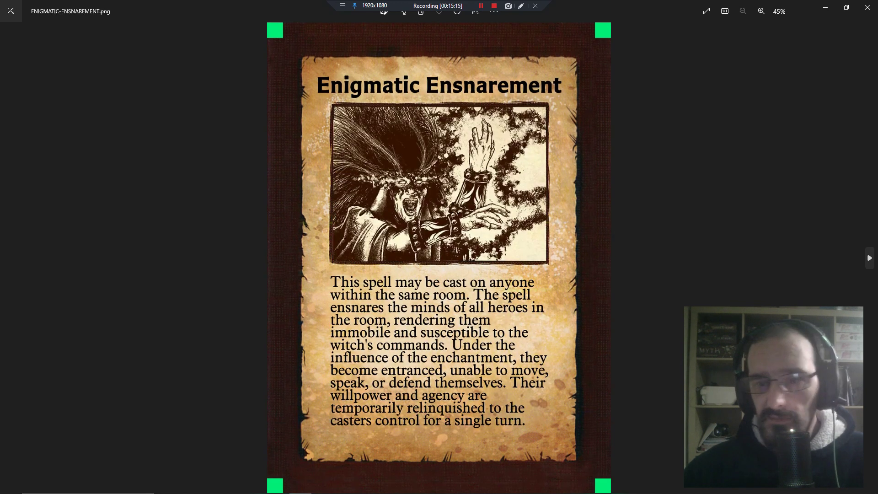
key("Right")
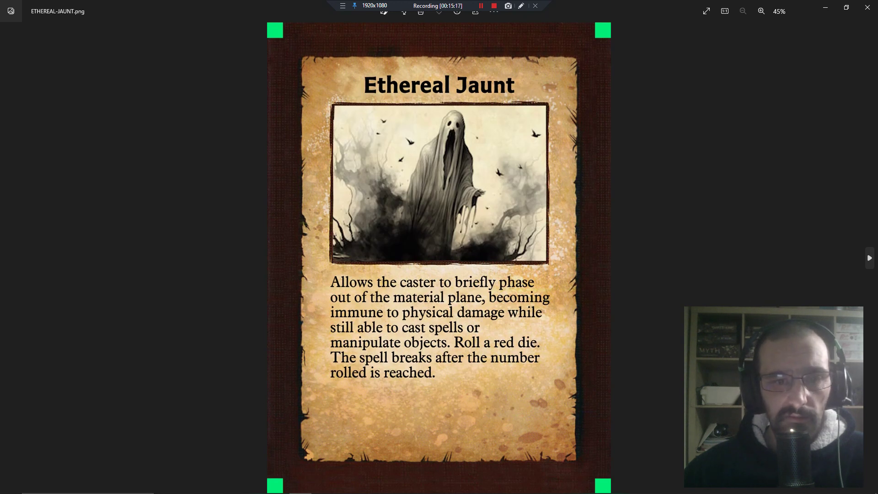
key("Right")
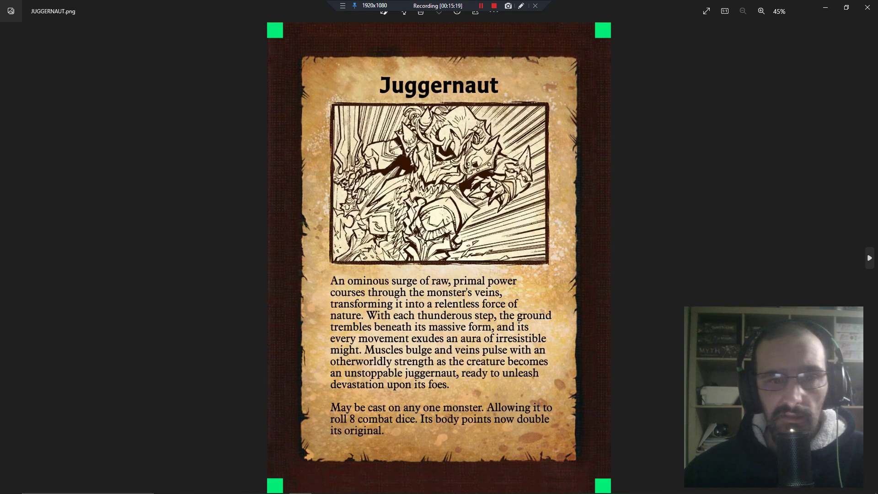
- View the dread spell cards in order from Magical Pit through Soul Leech
key("Right")
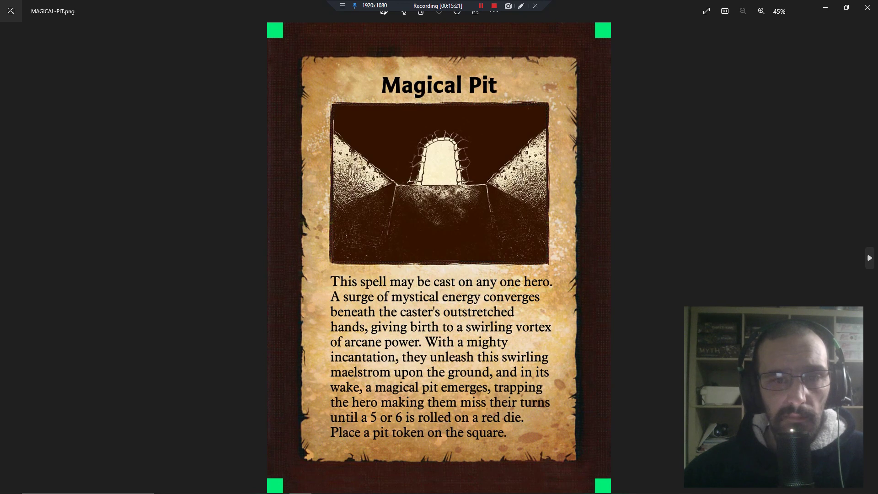
key("Right")
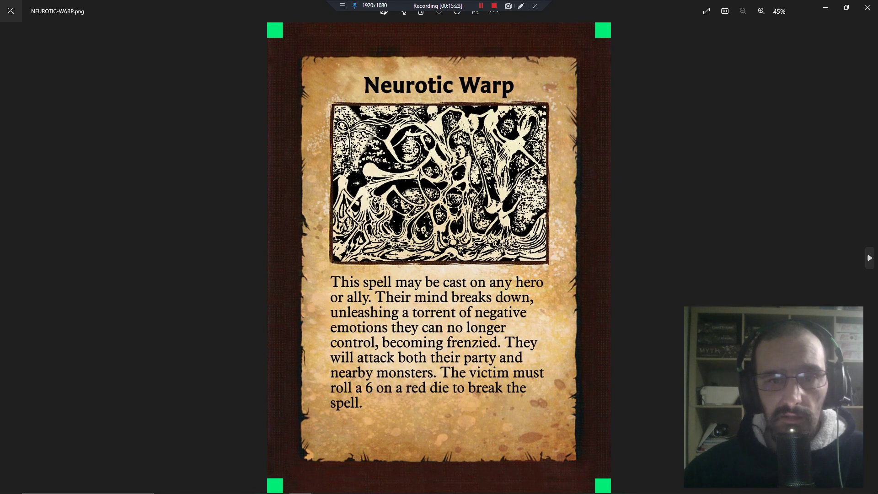
key("Right")
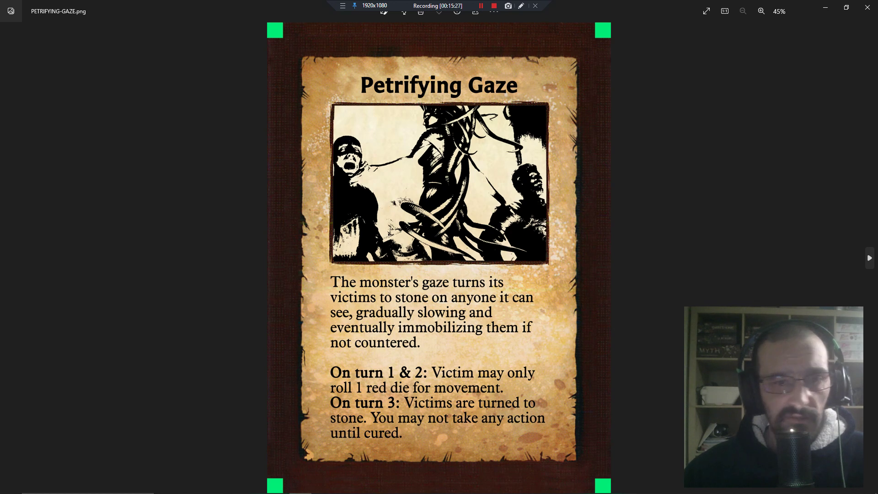
key("Right")
key("Right")
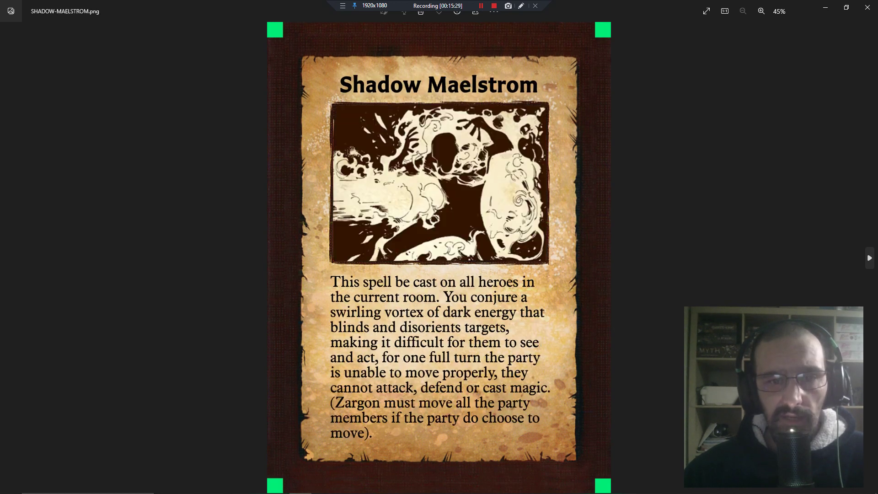
key("Right")
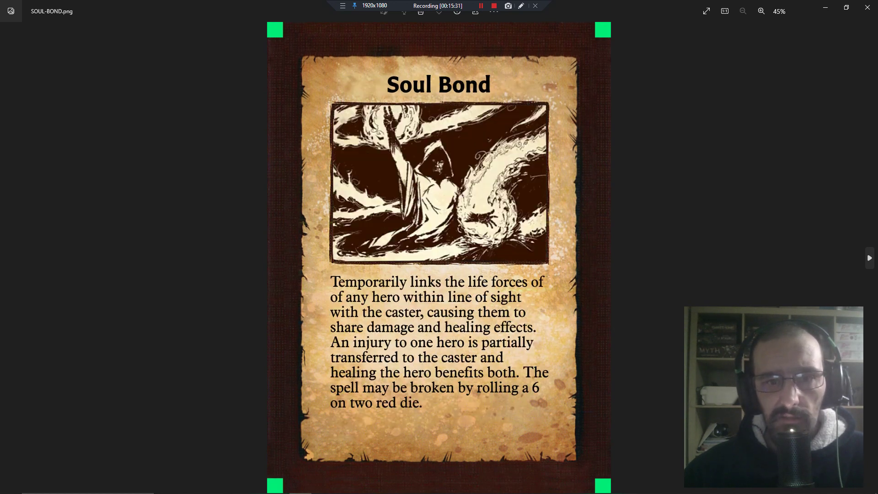
key("Right")
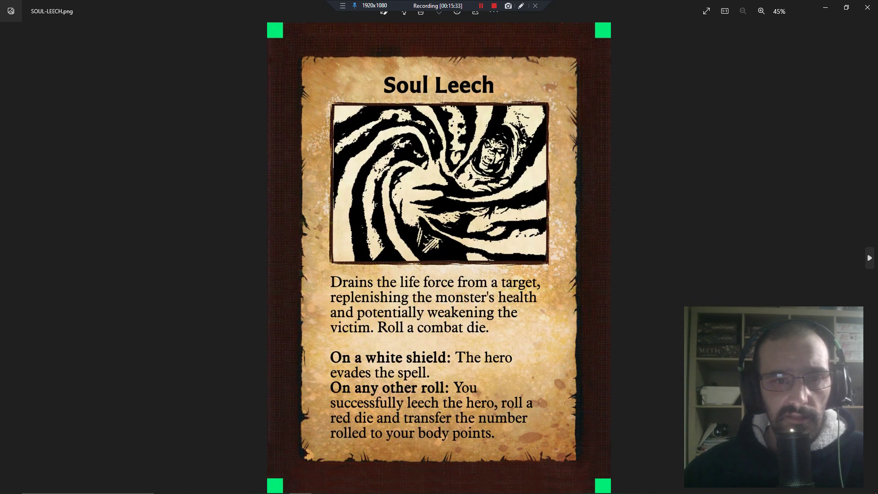
- View the remaining dread spell cards from Spectral Chains through Void Tendrils and close the image viewer
key("Right")
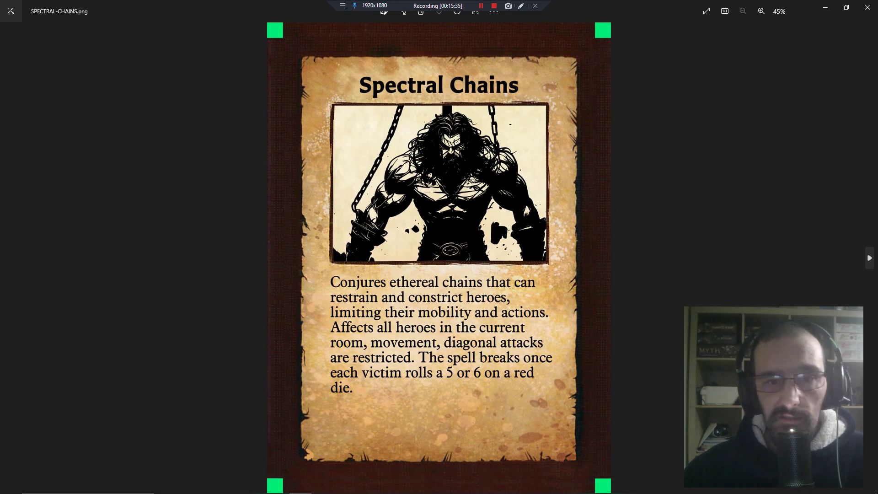
key("Right")
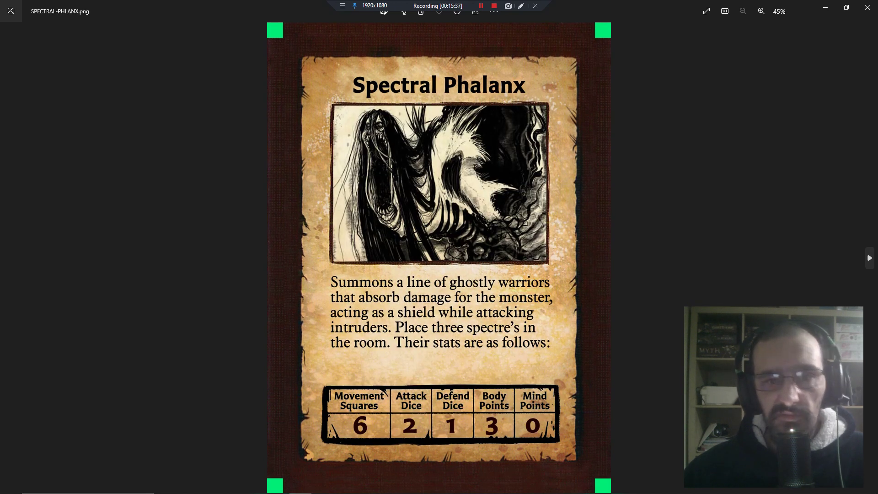
key("Right")
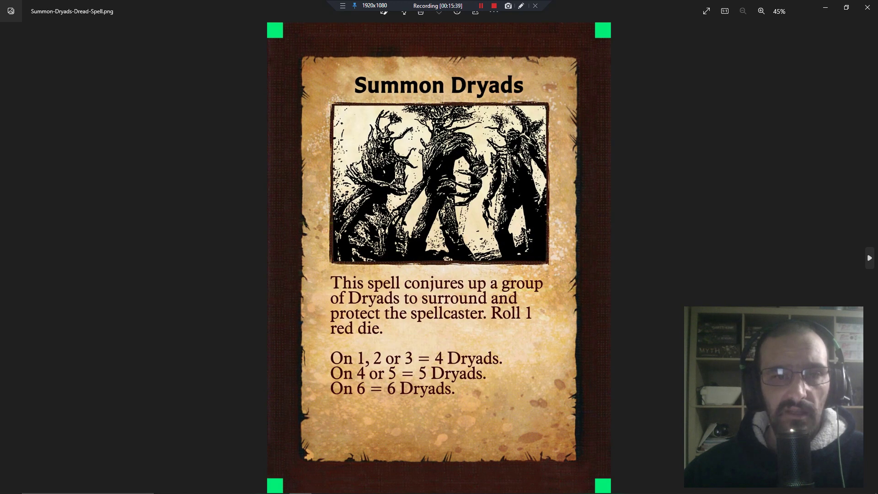
key("Right")
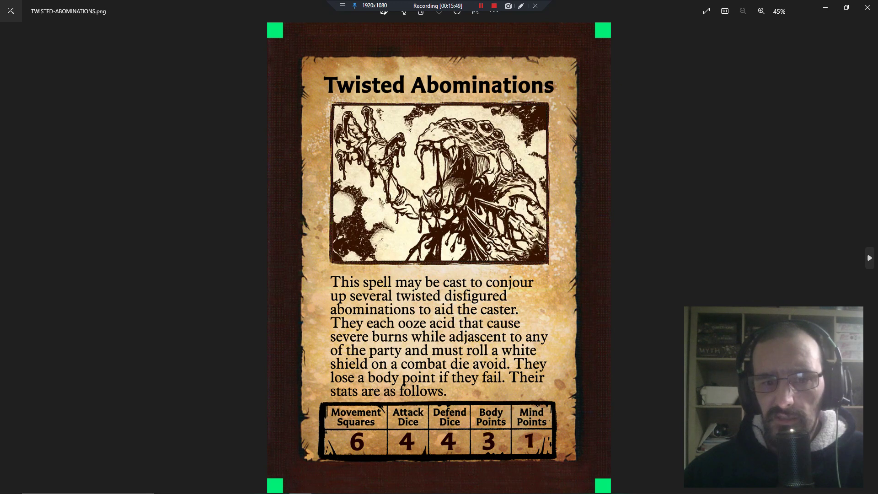
key("Right")
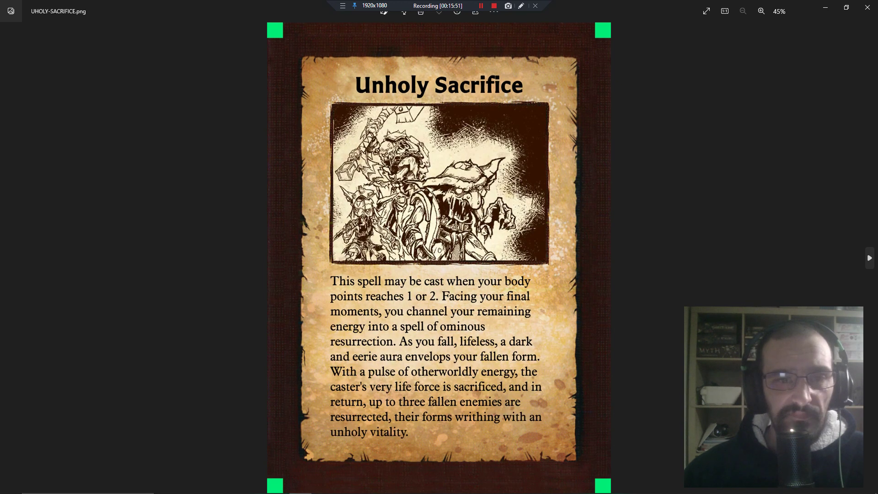
key("Right")
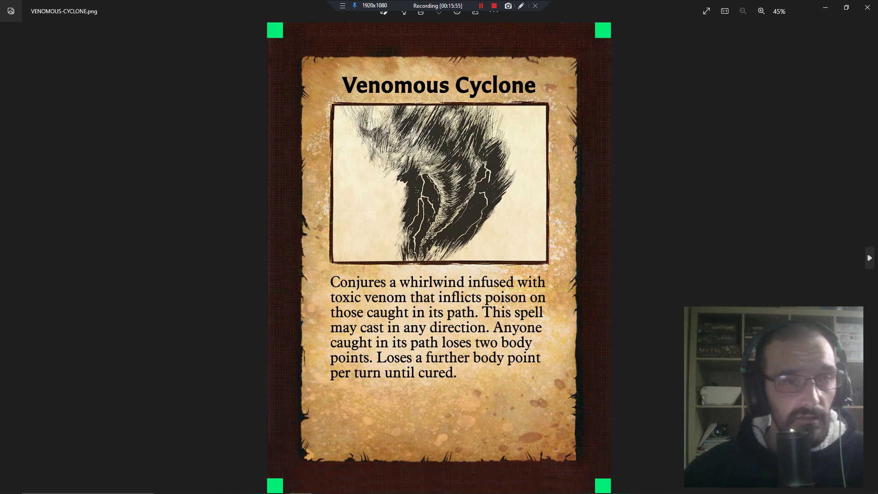
key("Right")
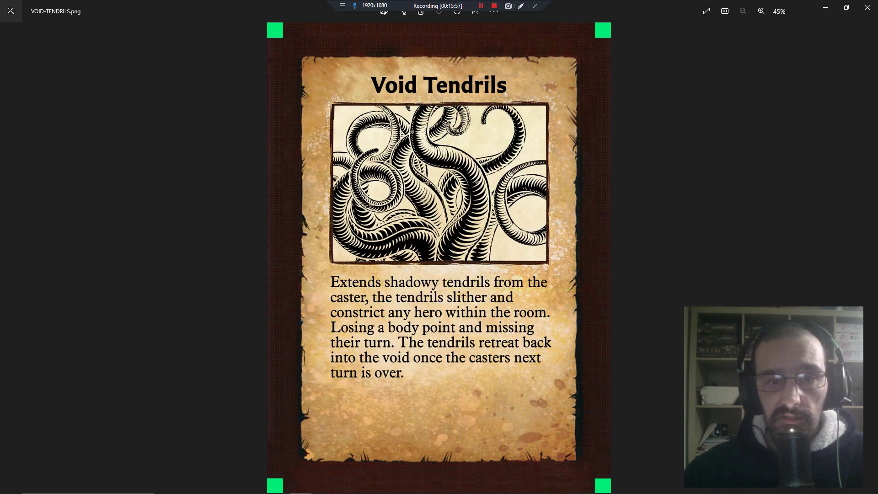
left_click(867, 8)
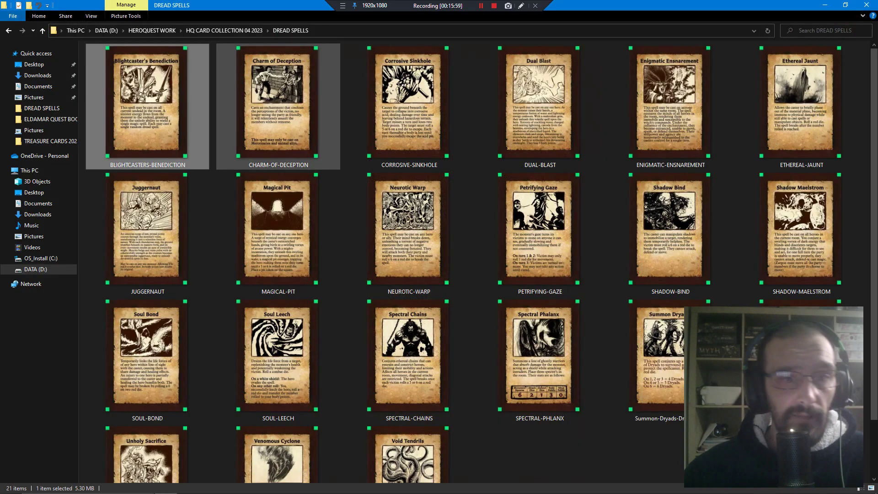
- Look over the ELDEN RING BLAIDD CHARACTER AND ARTEFACT SET, EMPIRES LAST GLEAMING CARDS 2023 and HERO SKILLS folders, returning to HQ CARD COLLECTION 04 2023
key("BackSpace")
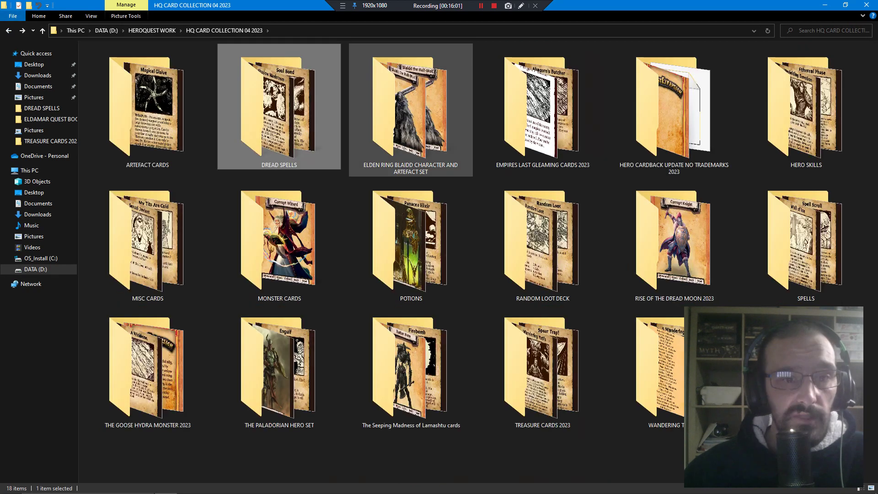
double_click(411, 110)
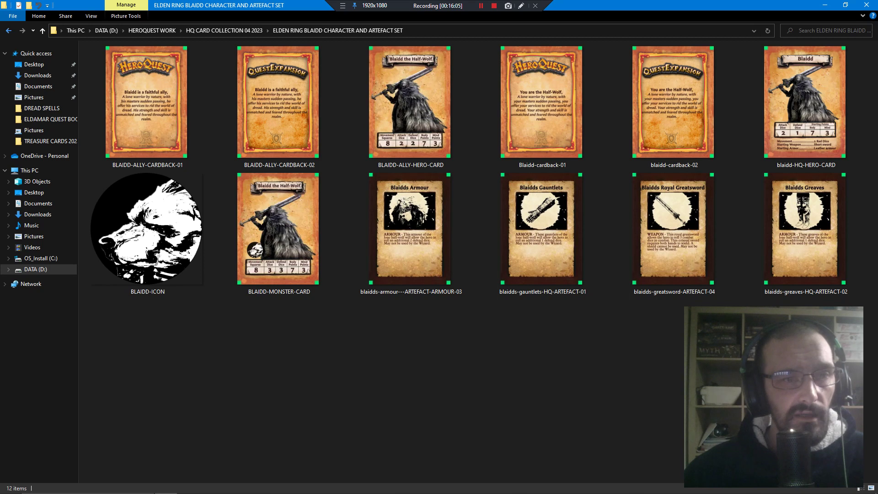
key("BackSpace")
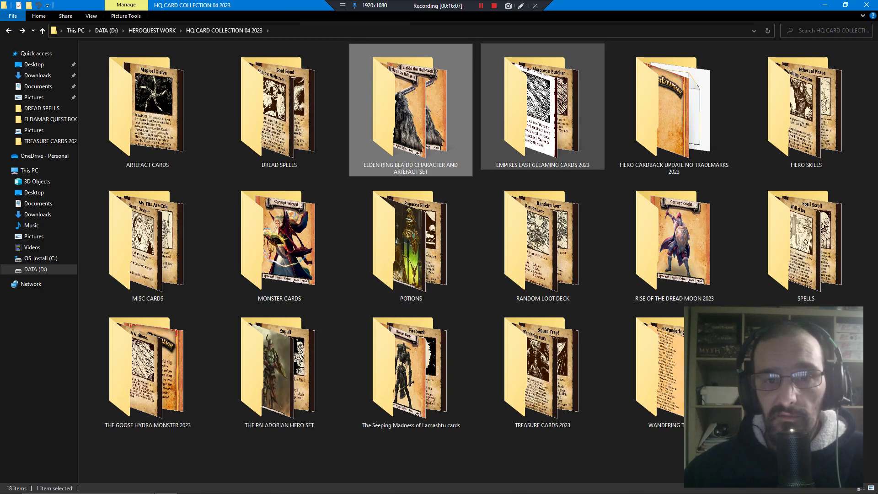
double_click(543, 128)
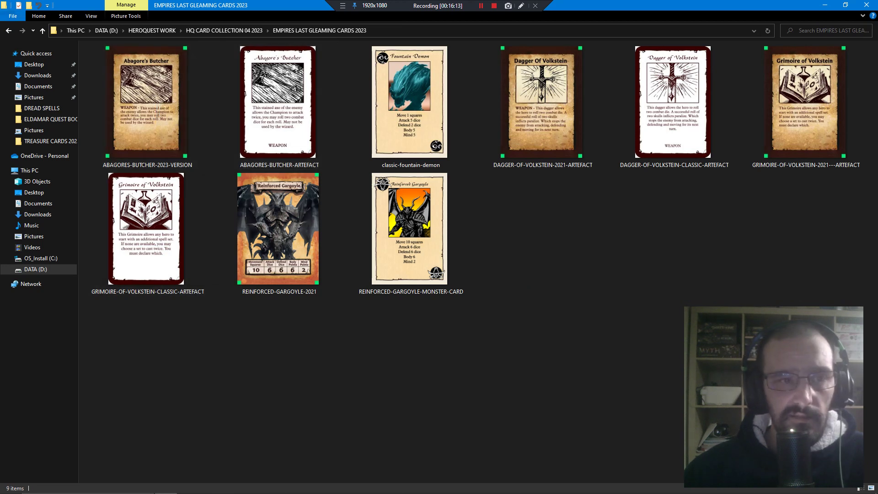
key("BackSpace")
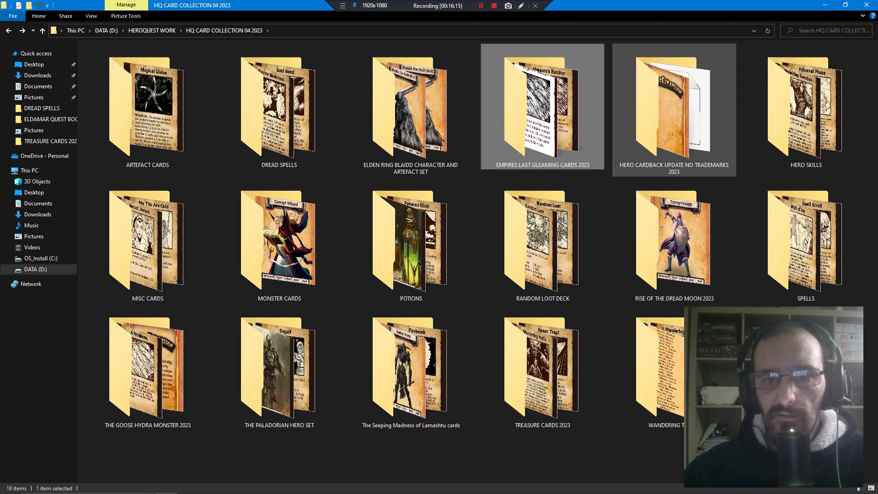
double_click(806, 110)
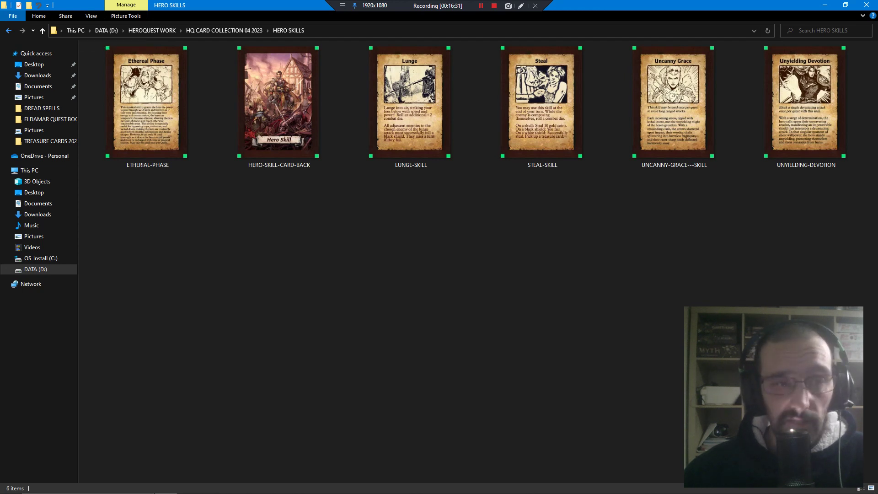
key("alt+Left")
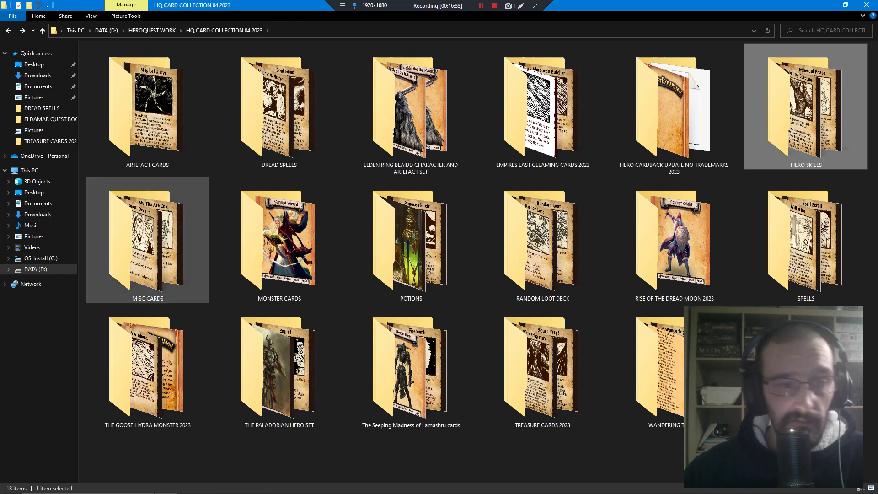
- View the MISC CARDS images at full size in order from ADVANCED-COUNTER, then return to HQ CARD COLLECTION 04 2023
double_click(148, 240)
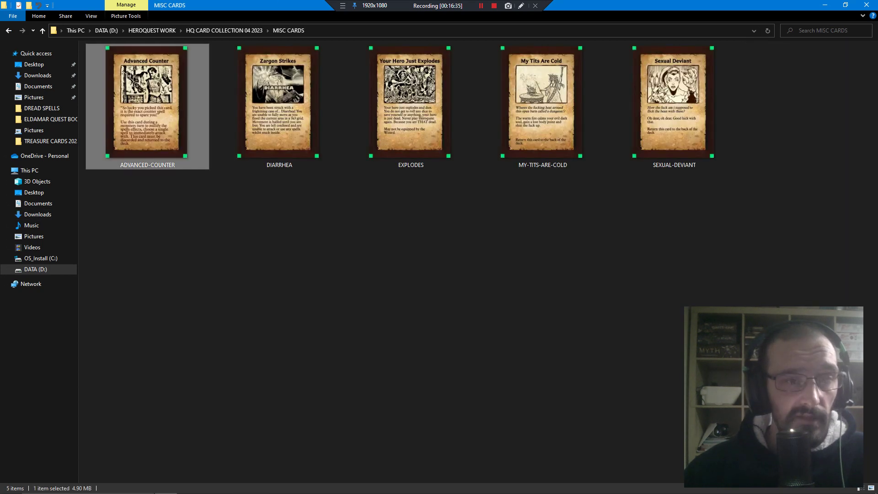
key("Return")
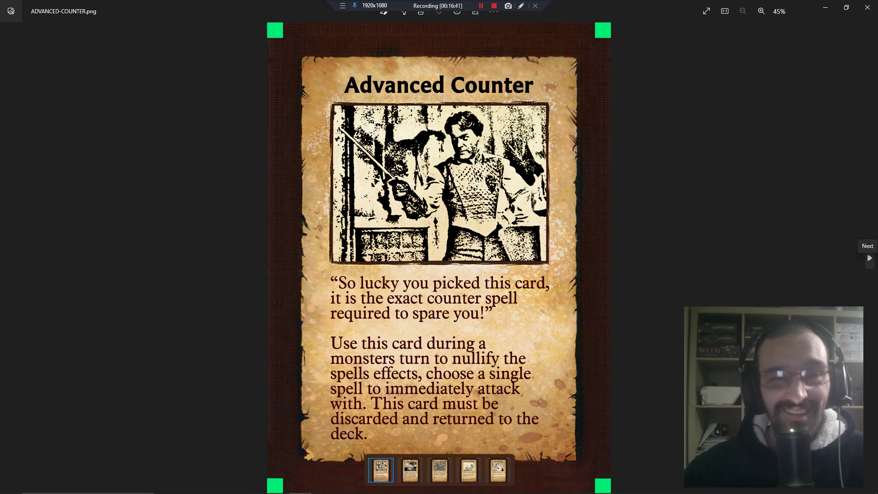
left_click(870, 258)
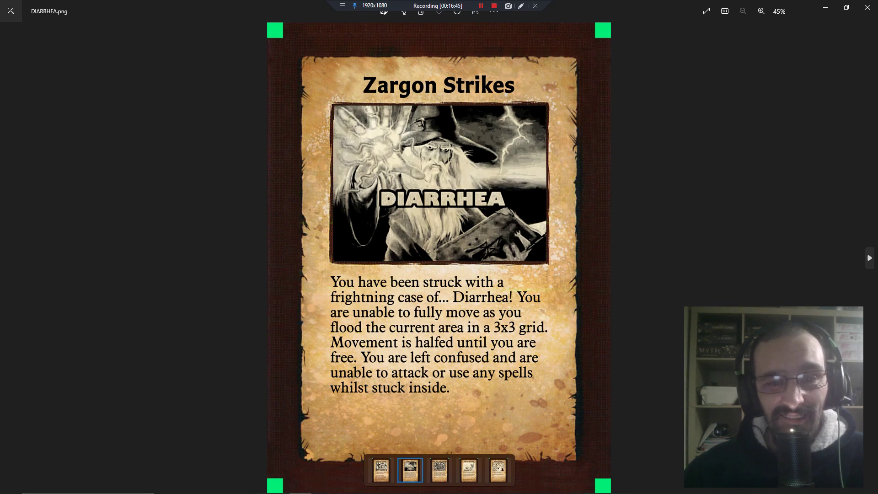
left_click(870, 259)
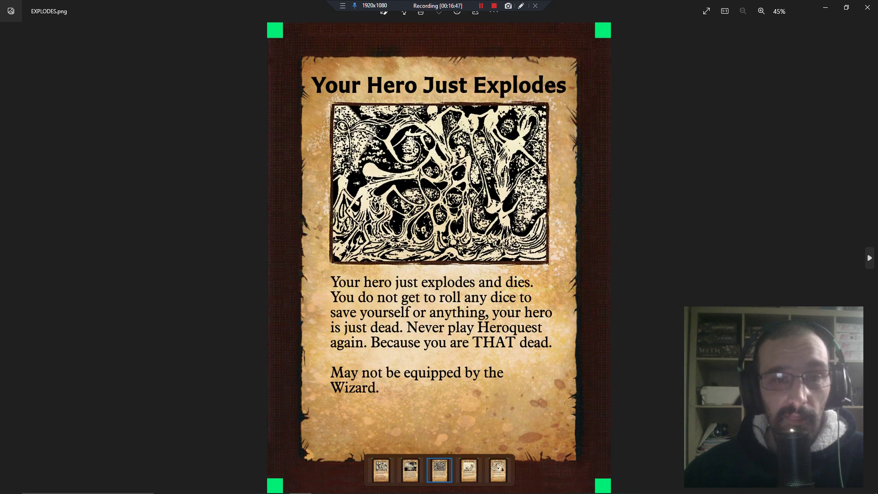
left_click(870, 259)
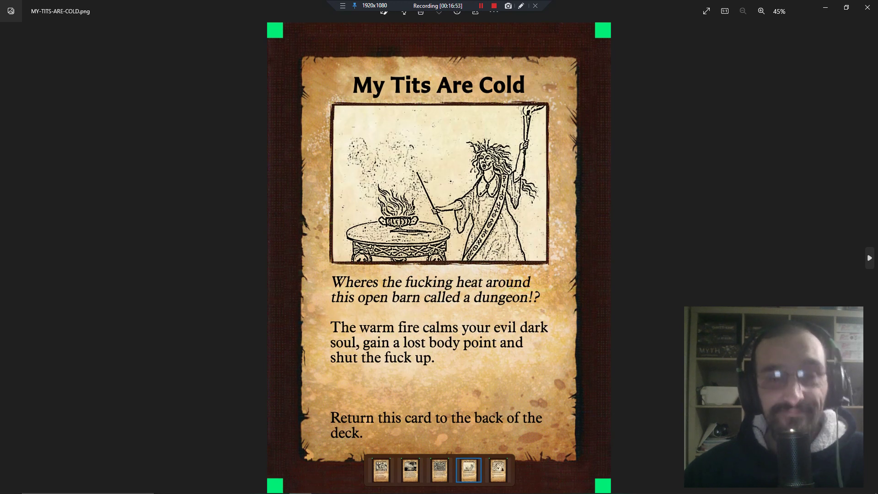
key("Right")
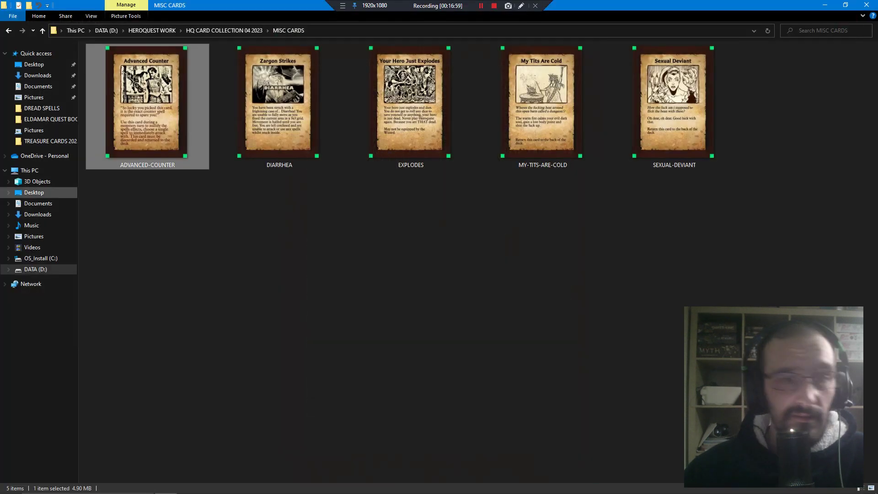
left_click(868, 7)
left_click(9, 30)
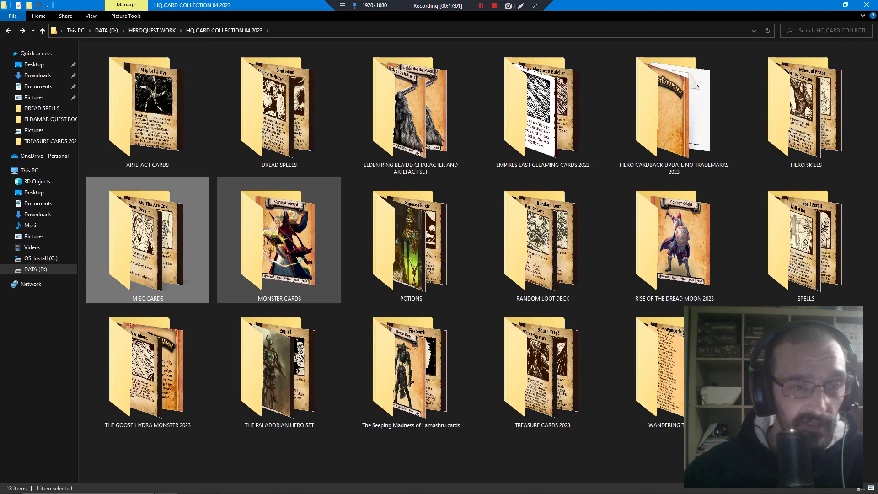
- Look into the MONSTER CARDS folder and view the PANACEA-ELIXER card from POTIONS at full size, returning to the collection folder
left_click(279, 240)
double_click(279, 240)
key("BackSpace")
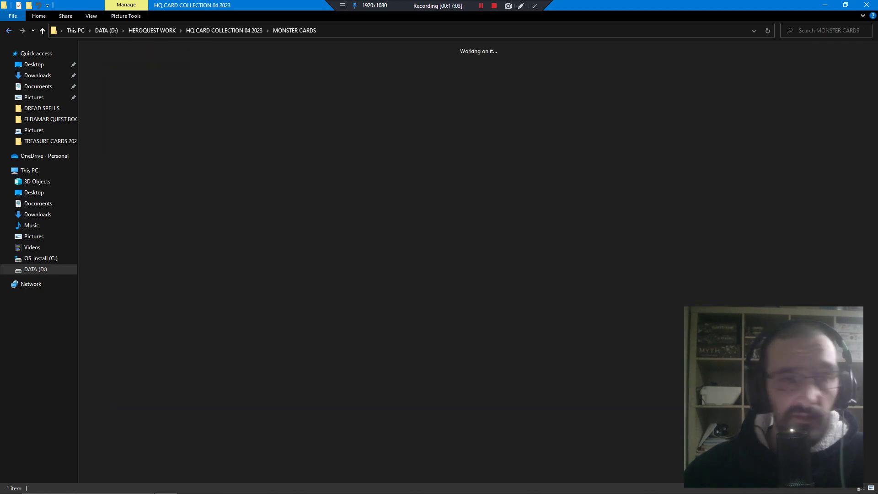
double_click(411, 240)
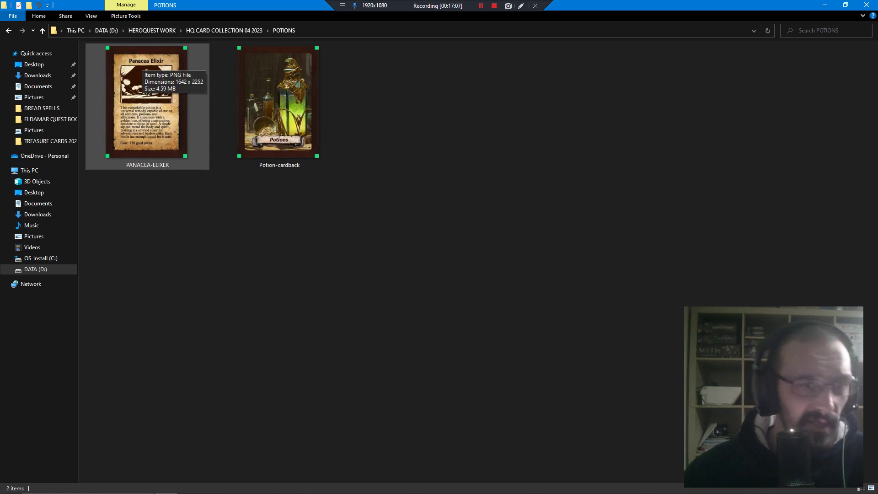
double_click(142, 67)
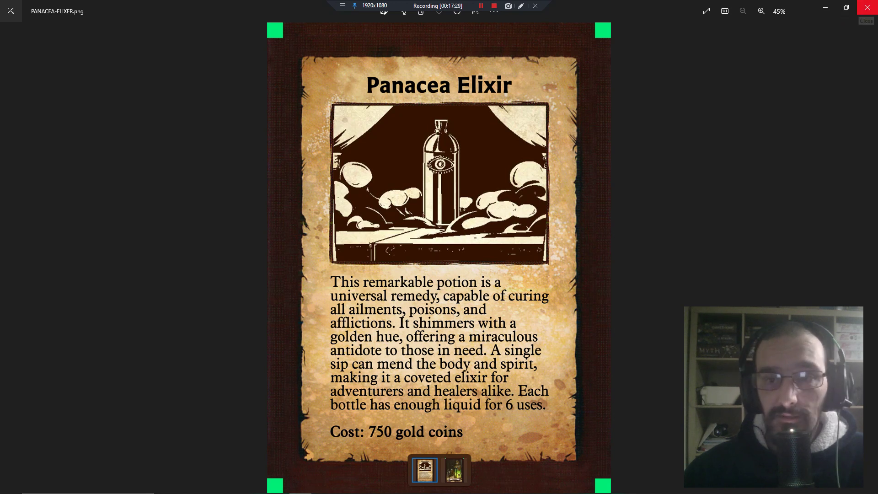
left_click(868, 7)
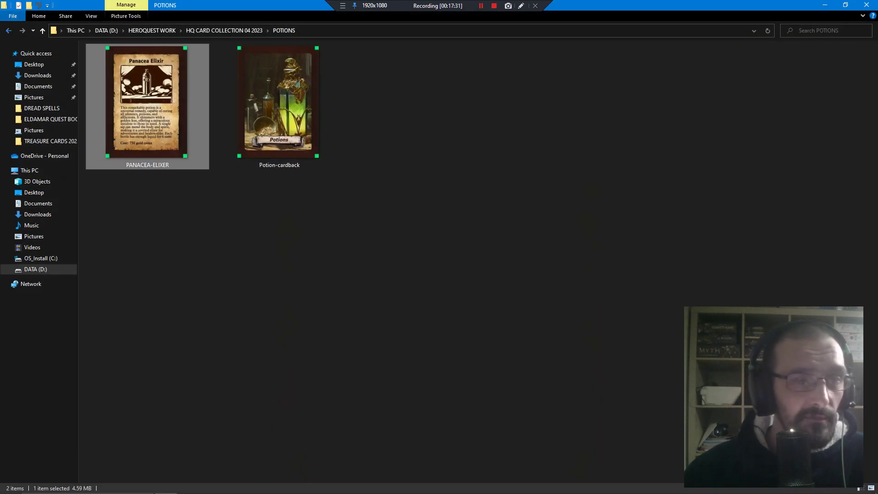
key("BackSpace")
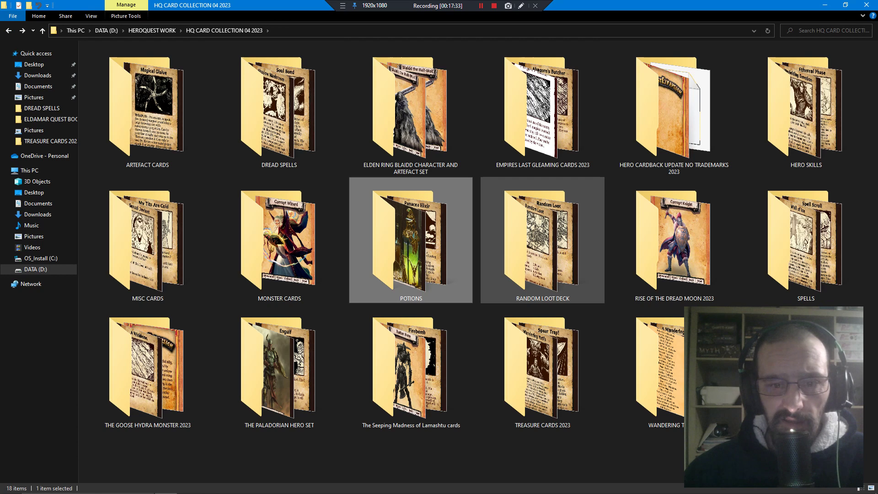
- Look over RANDOM LOOT DECK and view the CORRUPT-KNIGHT card from RISE OF THE DREAD MOON 2023 at full size, returning to the collection folder
double_click(543, 243)
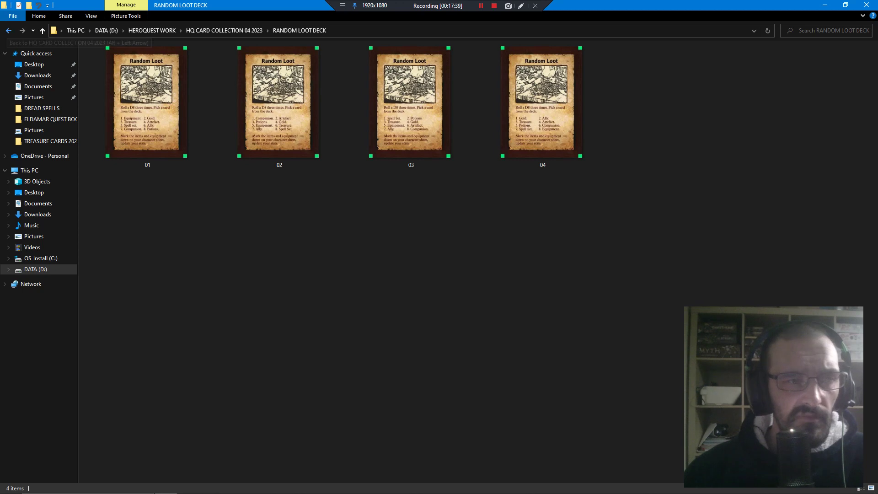
key("BackSpace")
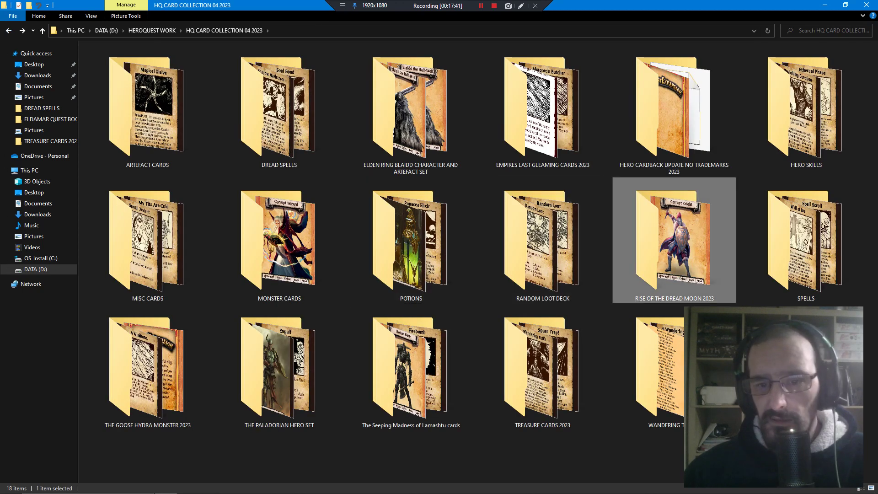
key("Return")
key("Down")
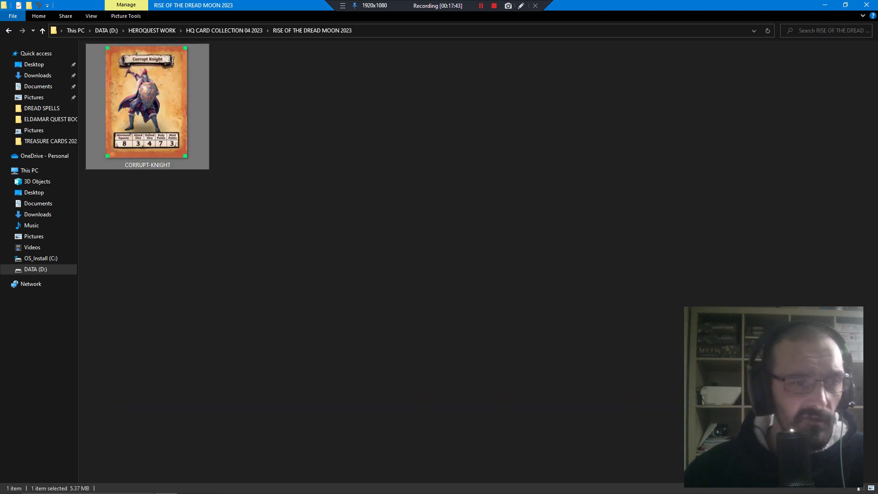
key("Return")
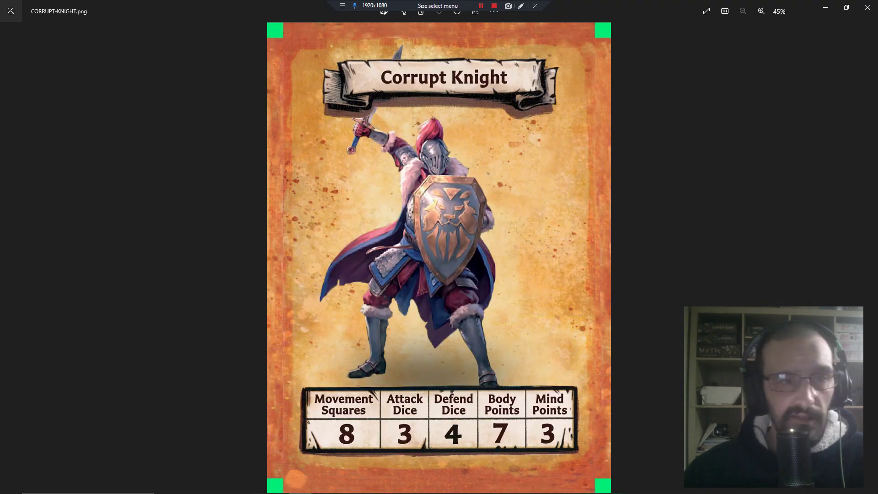
left_click(867, 7)
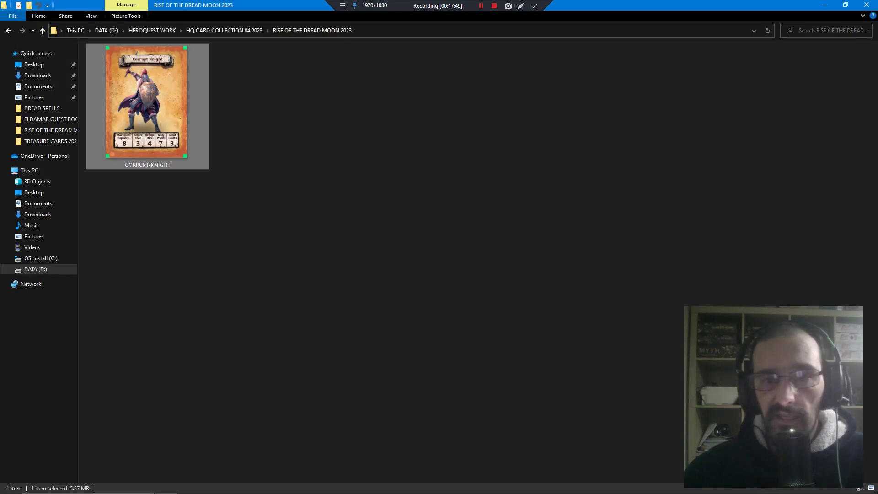
key("BackSpace")
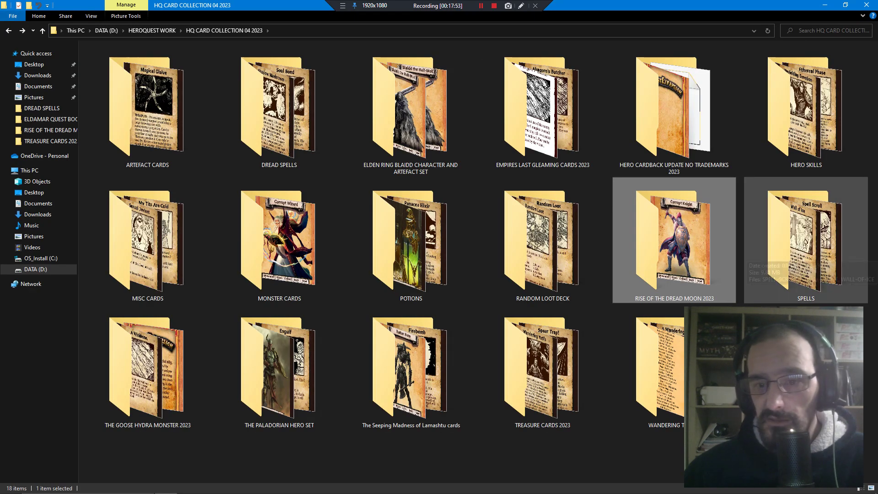
- View the WALL-OF-ICE card from the SPELLS folder at full size and return to the collection folder
double_click(750, 254)
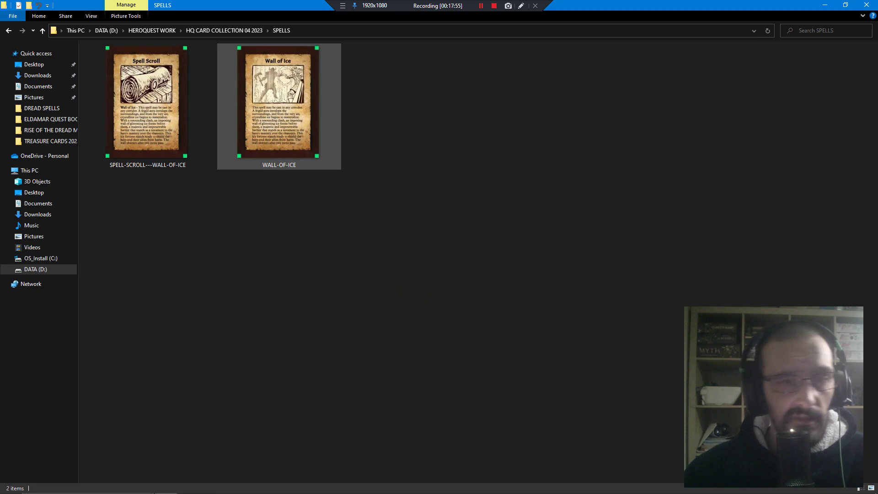
double_click(279, 105)
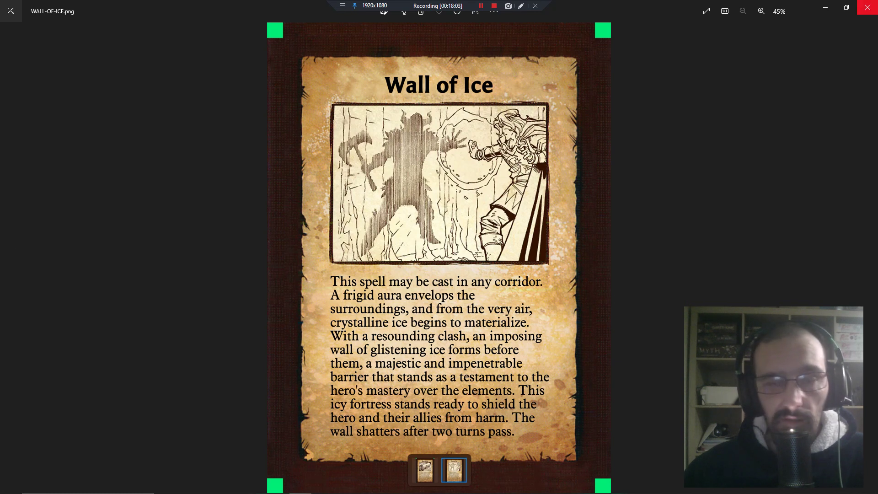
left_click(868, 7)
key("alt+Up")
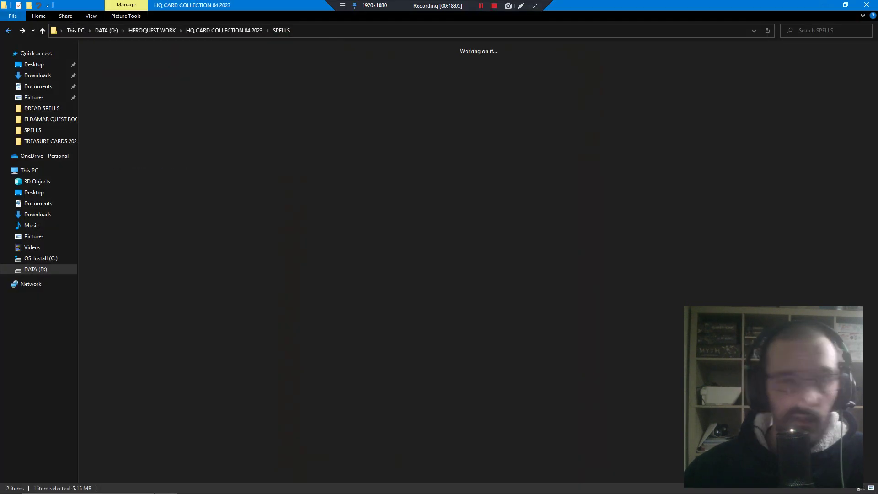
- Look over the THE GOOSE HYDRA MONSTER 2023, THE PALADORIAN HERO SET and The Seeping Madness of Lamashtu cards folders, returning to the collection folder
left_click(147, 366)
double_click(148, 366)
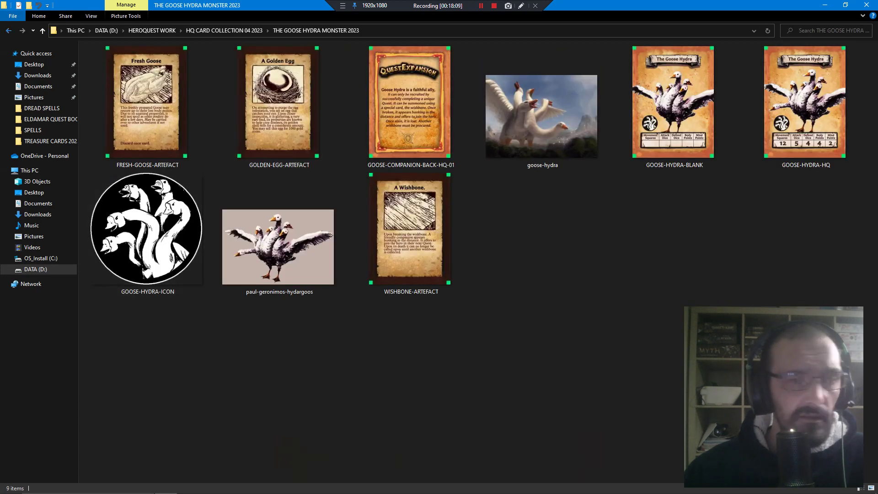
key("alt+Up")
left_click(279, 366)
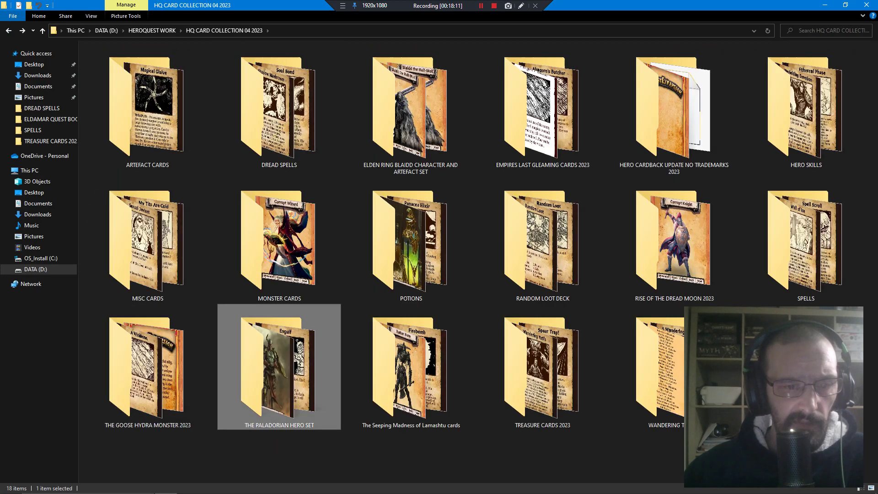
double_click(279, 366)
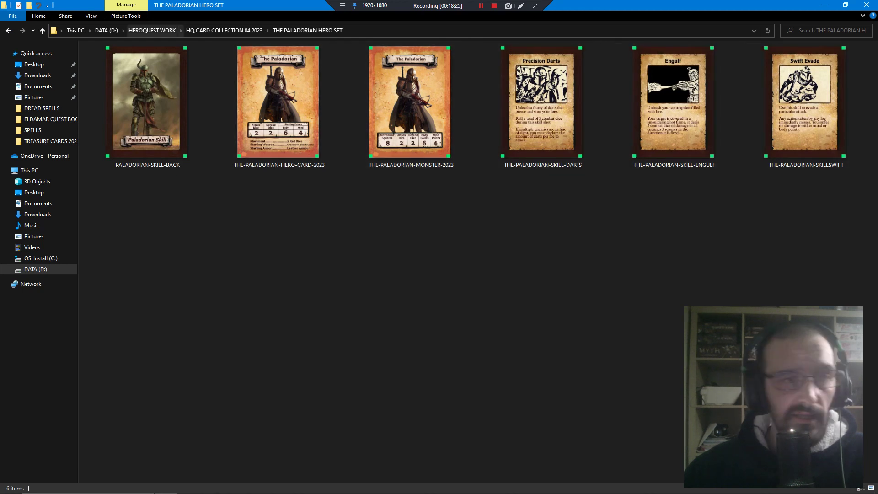
key("BackSpace")
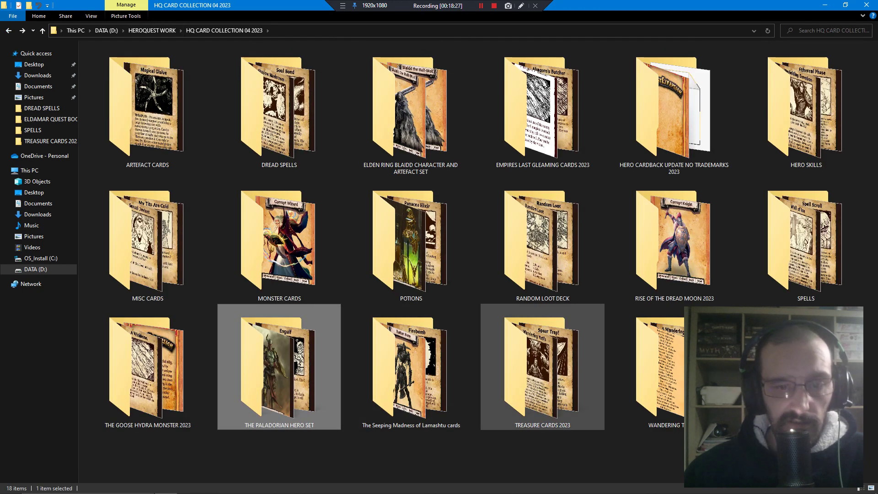
key("Return")
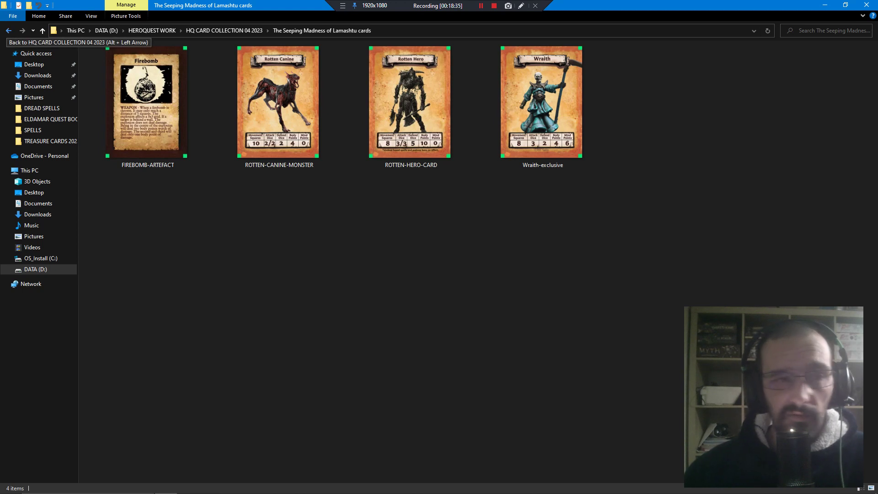
key("BackSpace")
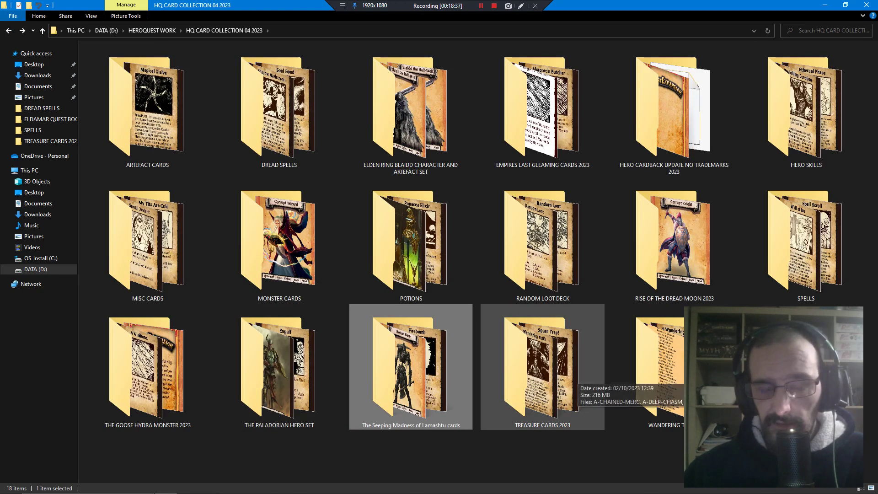
- Look through the TREASURE CARDS 2023 and WANDERING TRADER folders, returning to the collection folder after each
double_click(575, 373)
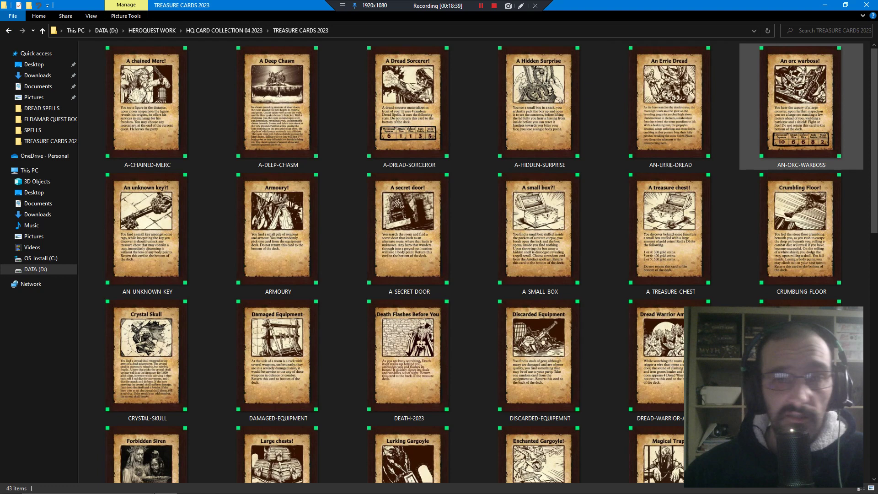
scroll(475, 261, "down", 10)
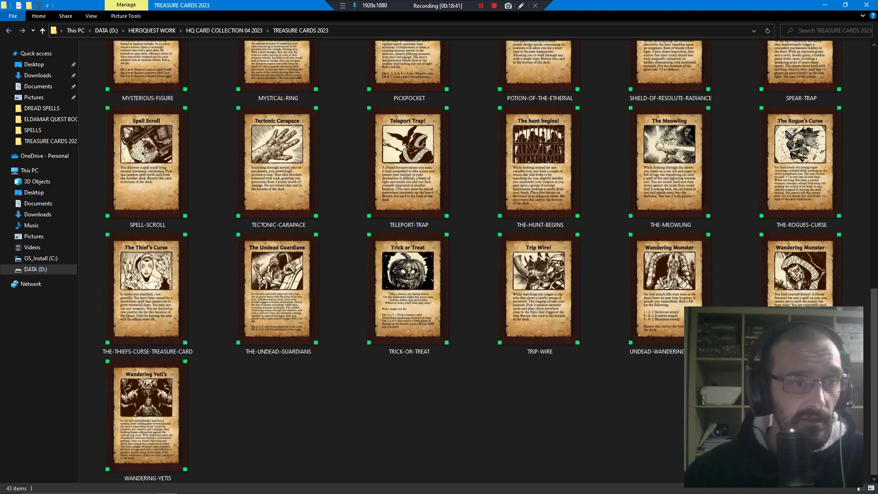
key("BackSpace")
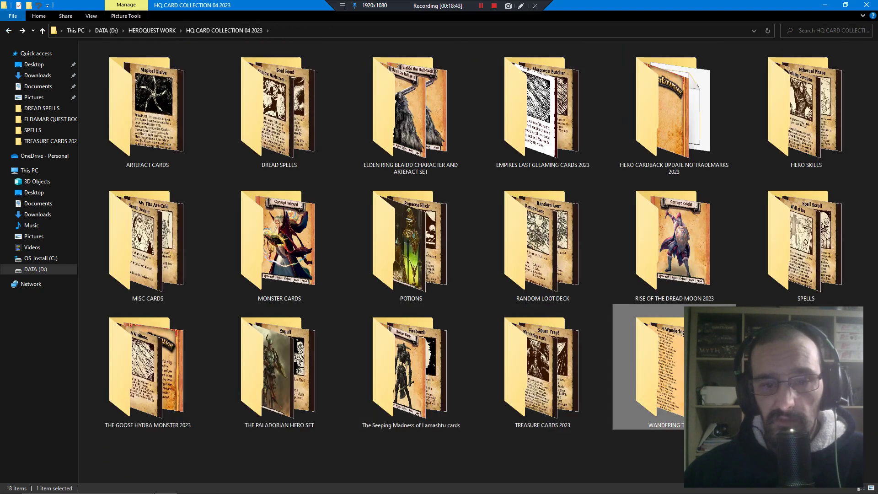
double_click(659, 366)
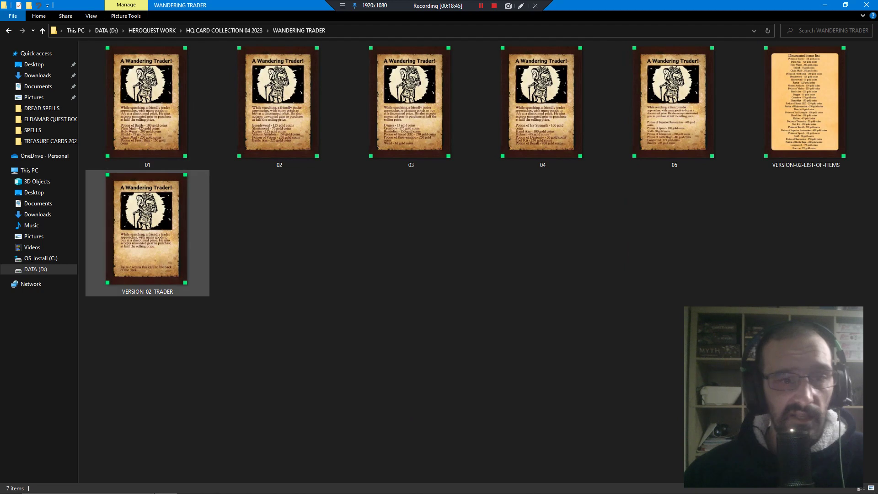
key("BackSpace")
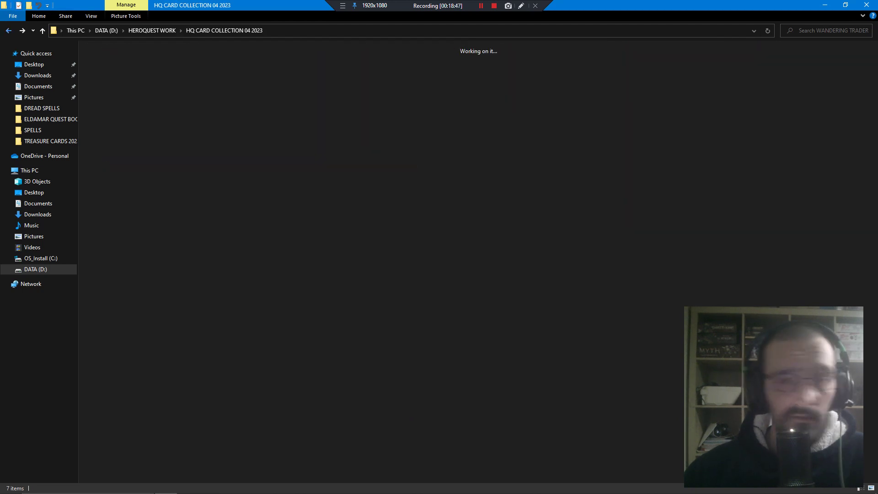
- Reopen the TREASURE CARDS 2023 folder and look through its cards down to WANDERING-YETIS and back to A-CHAINED-MERC
double_click(542, 366)
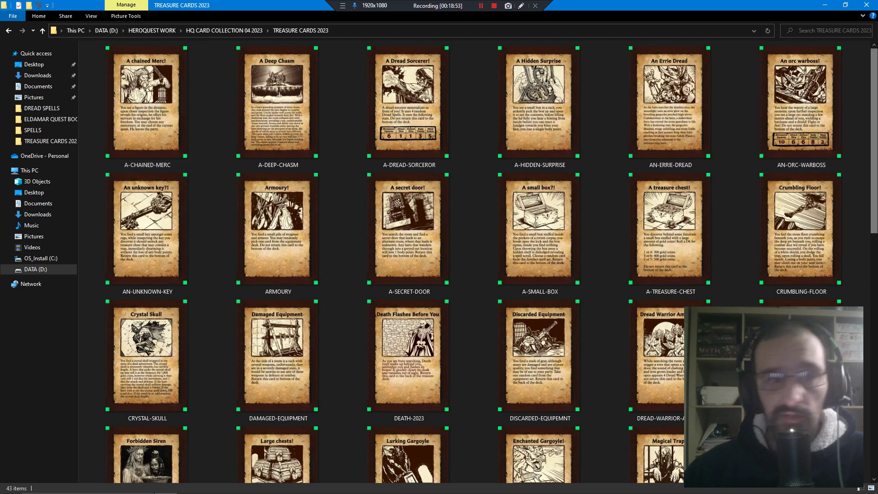
scroll(485, 261, "down", 5)
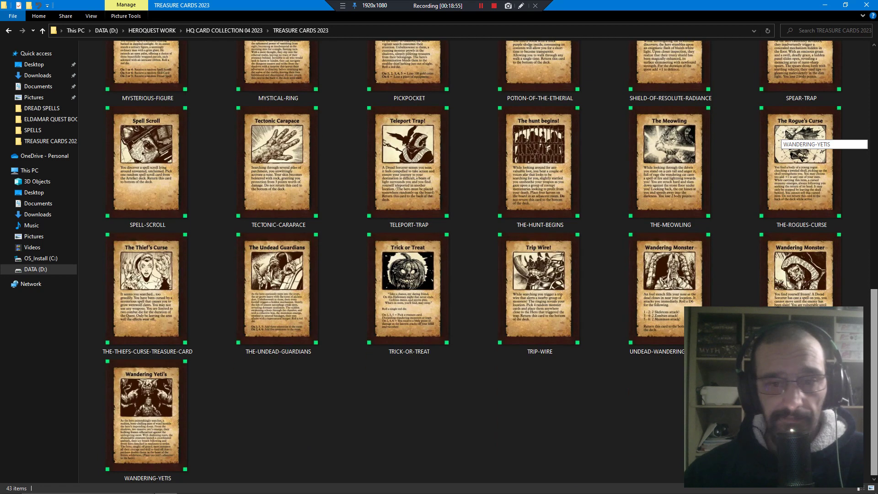
scroll(485, 260, "up", 5)
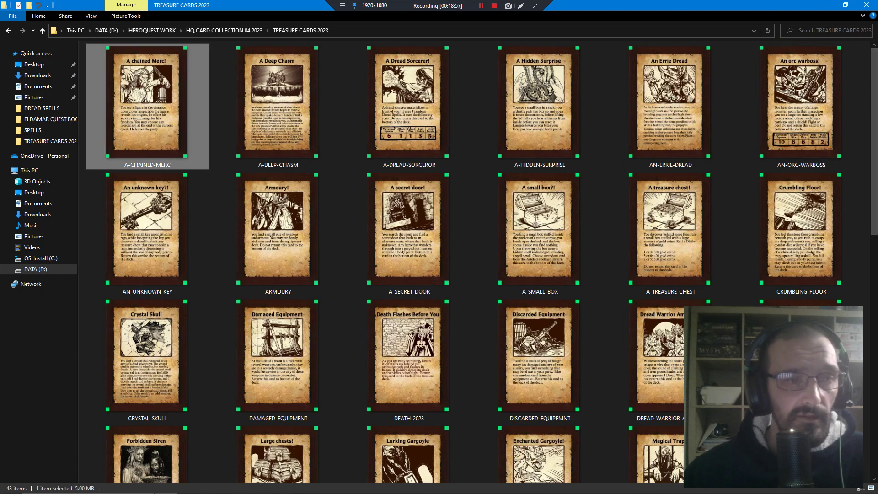
- View the treasure cards at full size one by one, from A-CHAINED-MERC through POTION-OF-THE-ETHERIAL, and close the viewer
double_click(278, 229)
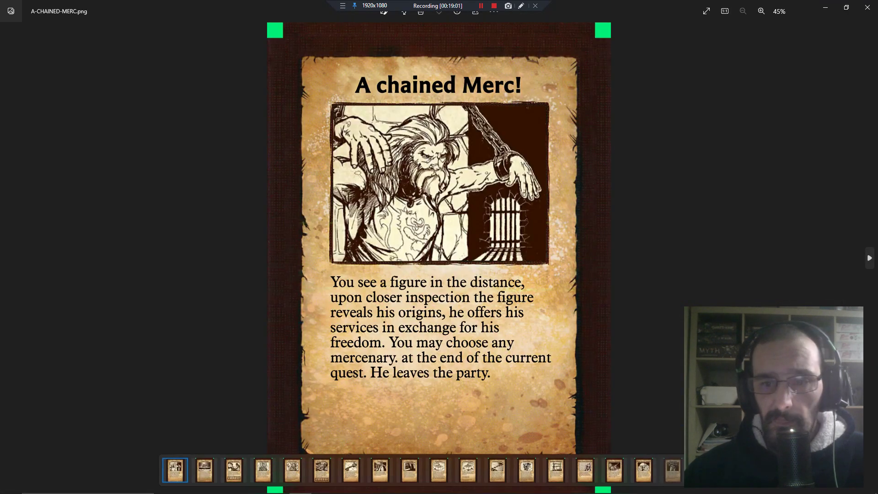
left_click(869, 258)
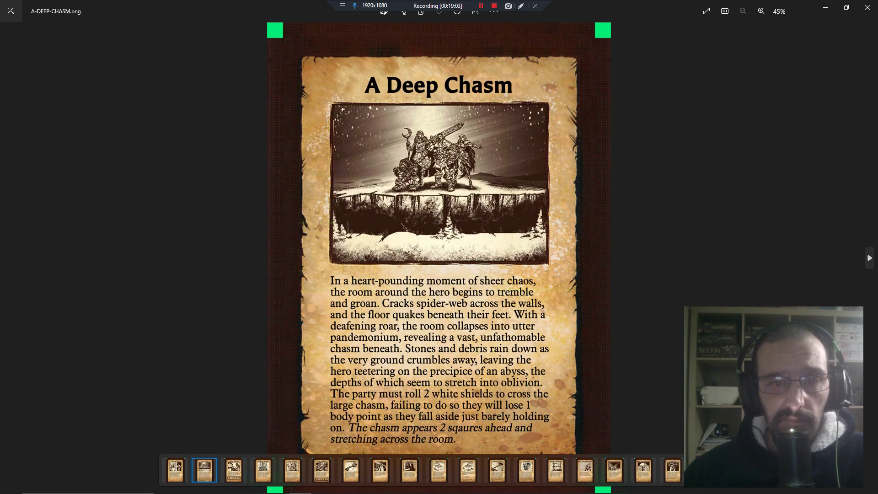
key("Right")
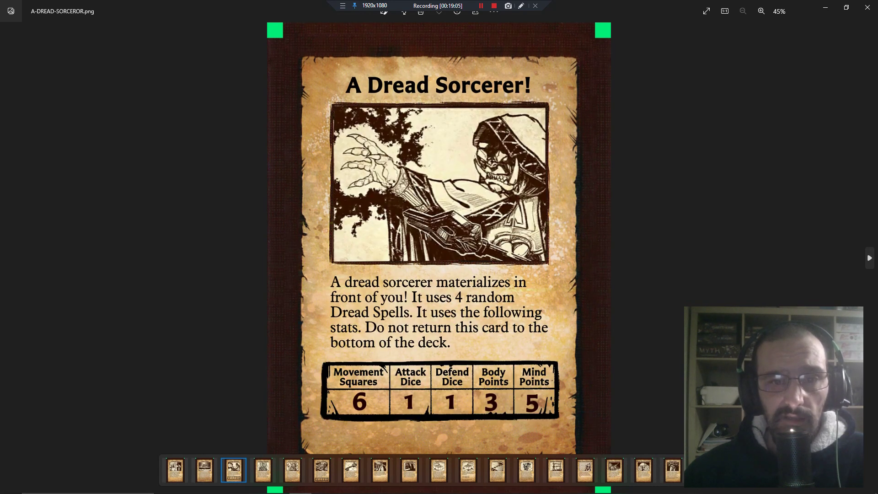
key("Right")
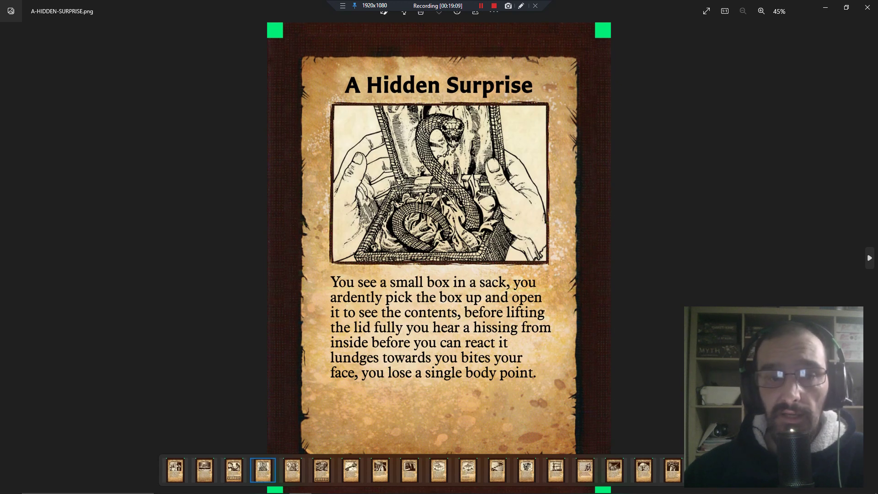
key("Right")
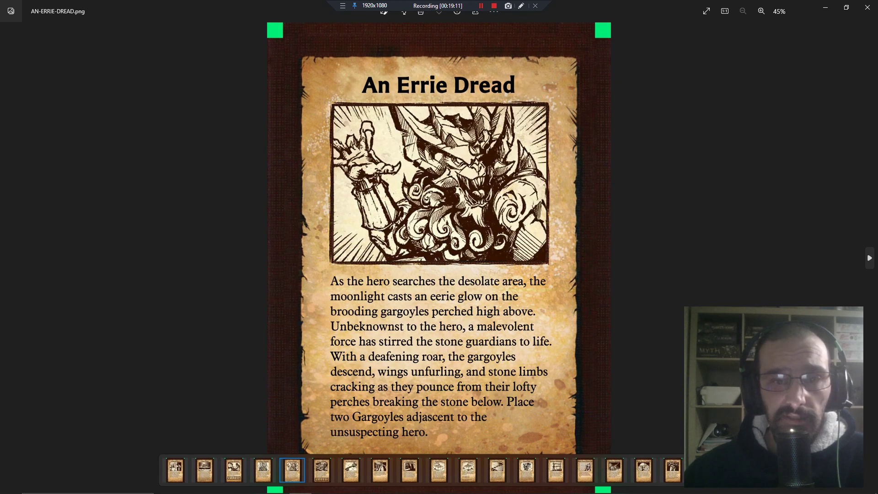
key("Right")
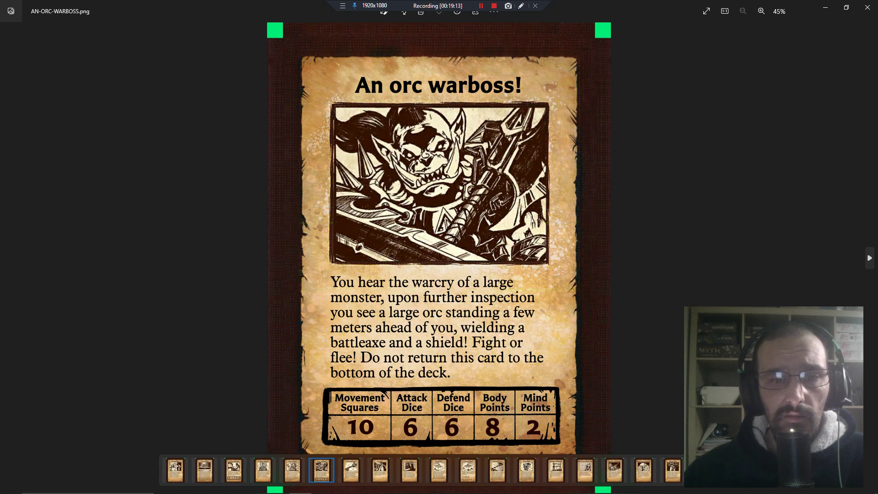
key("Right")
key("Right")
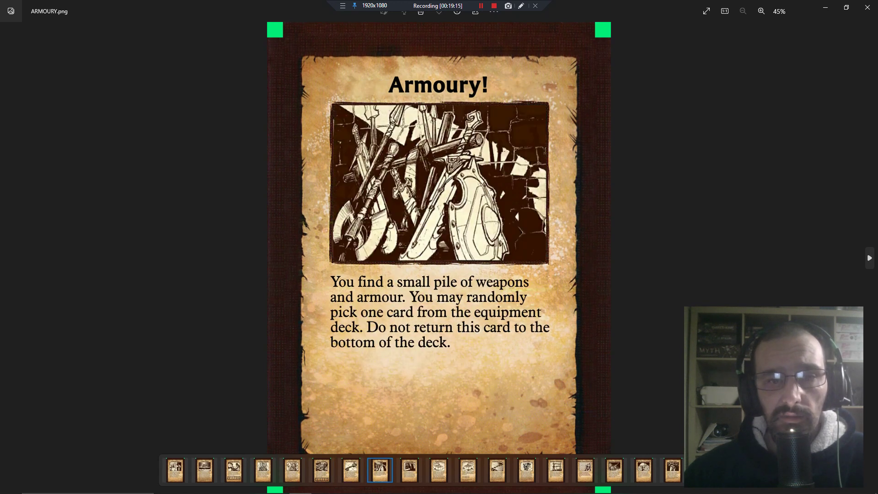
key("Right")
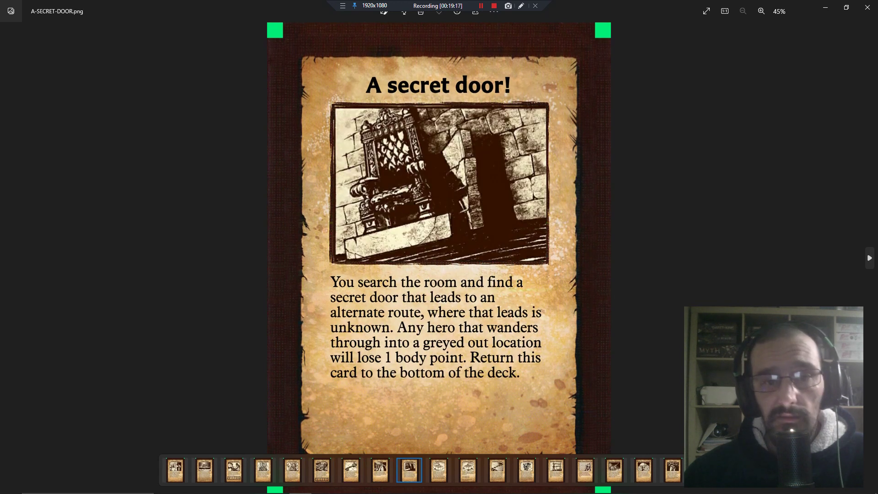
key("Right")
key("Right")
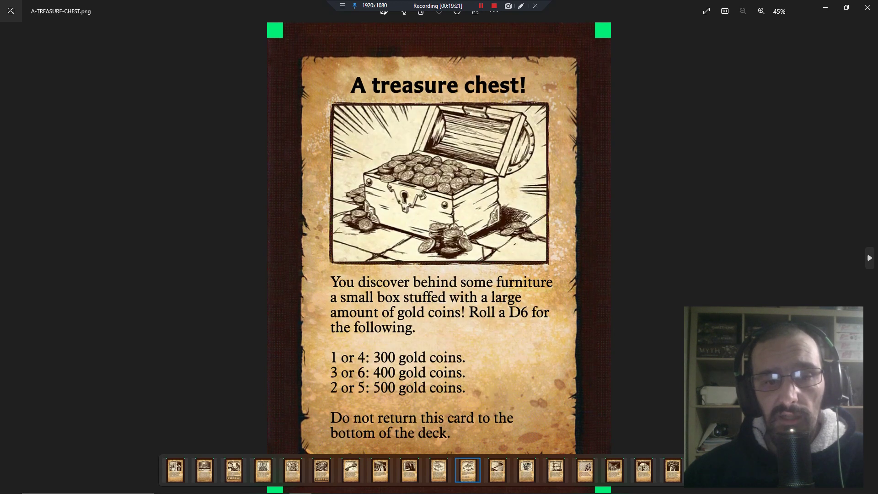
key("Right")
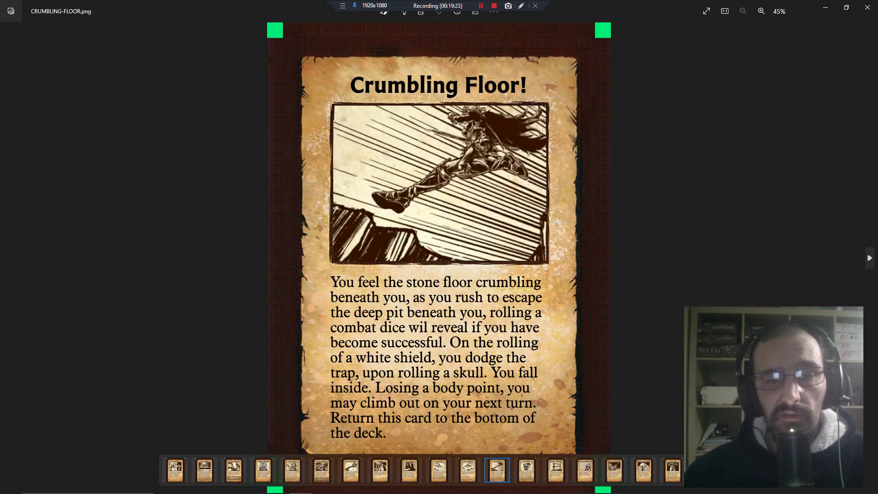
key("Right")
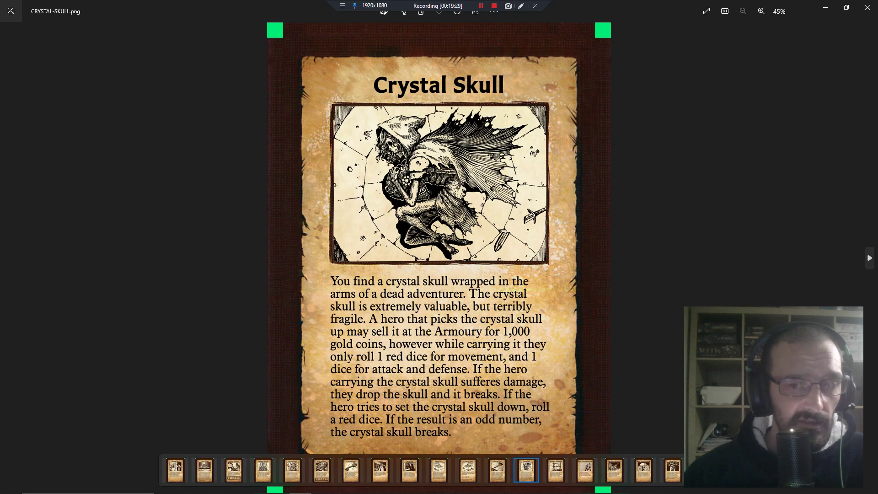
key("Right")
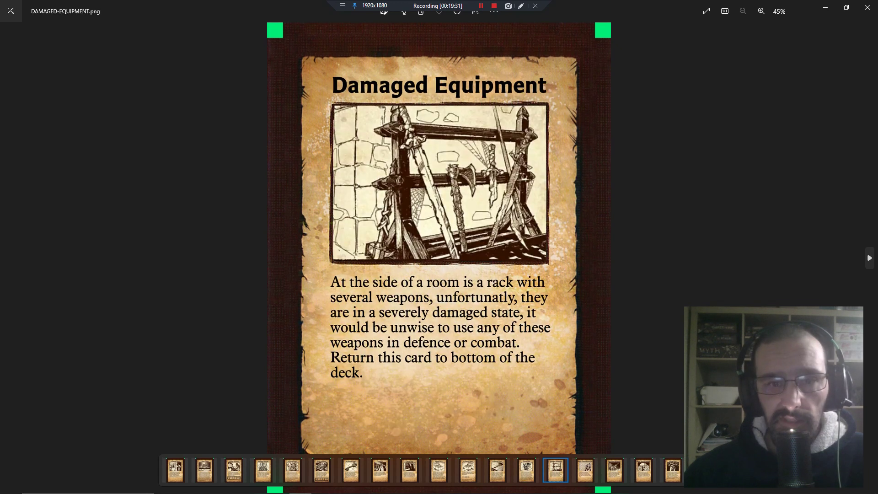
key("Right")
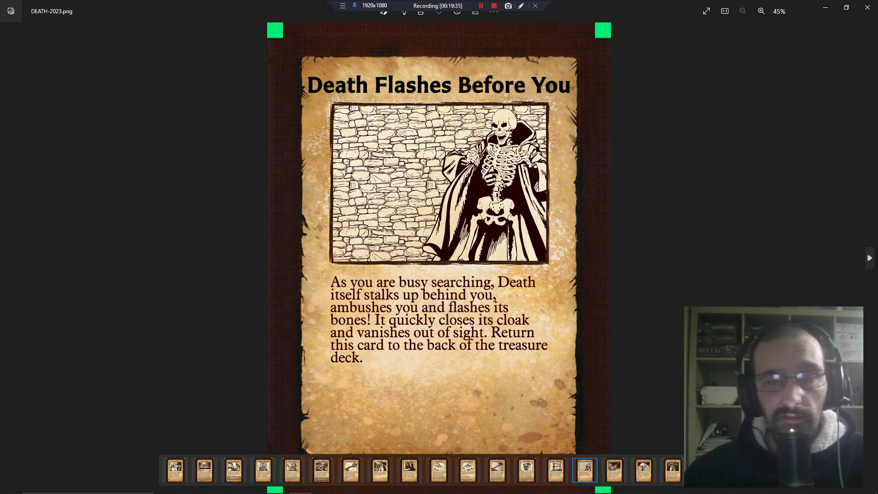
key("Right")
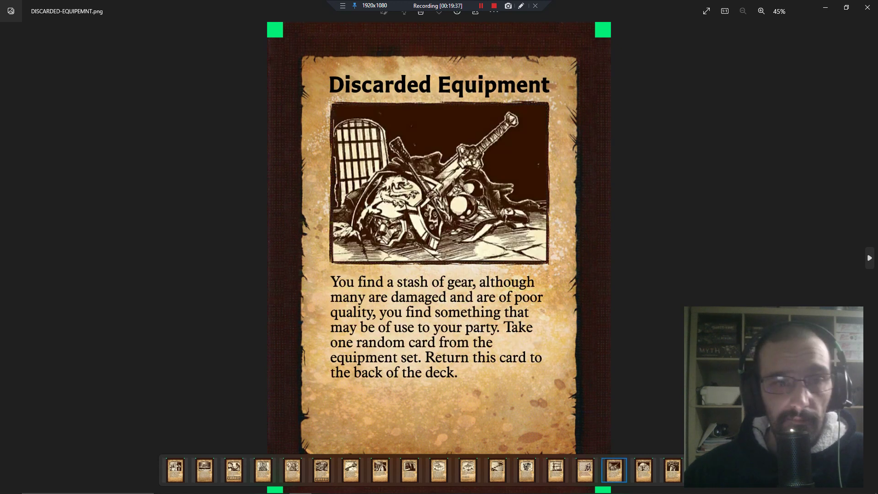
key("Right")
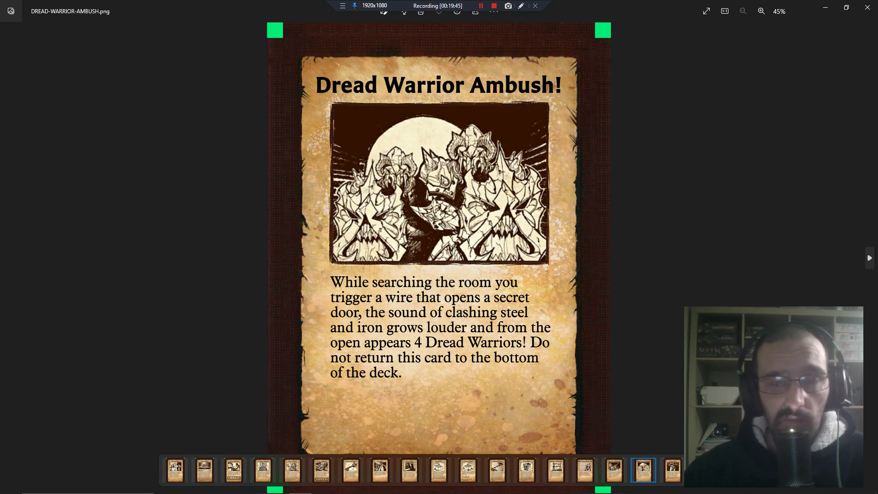
key("Right")
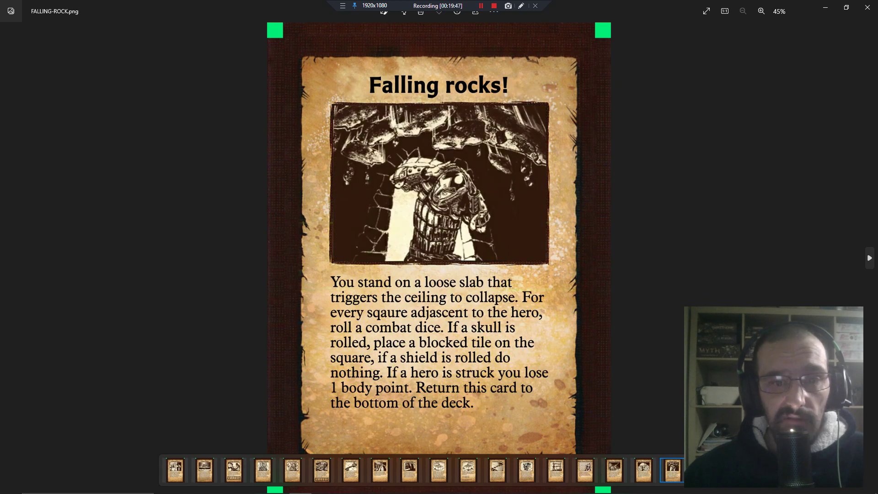
key("Right")
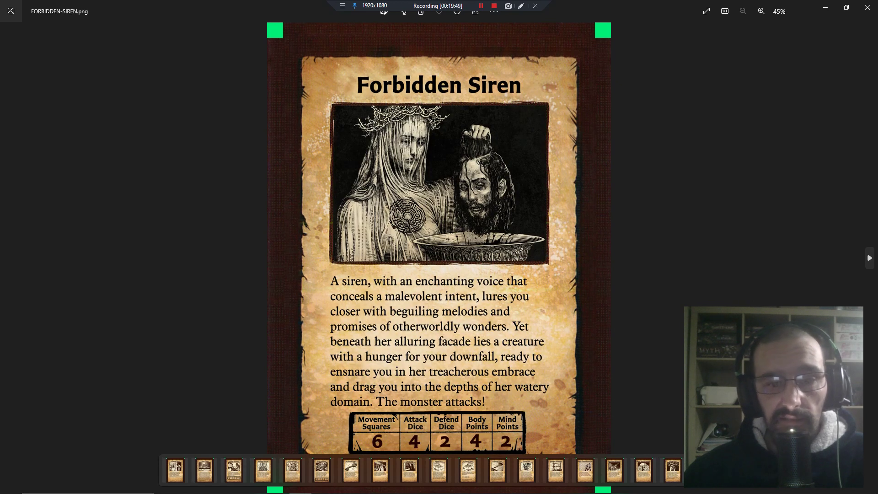
key("Right")
key("Right")
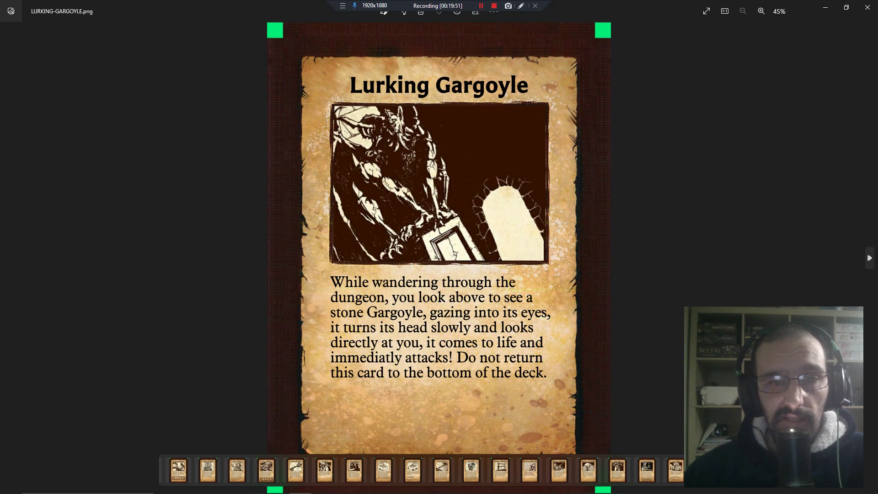
key("Right")
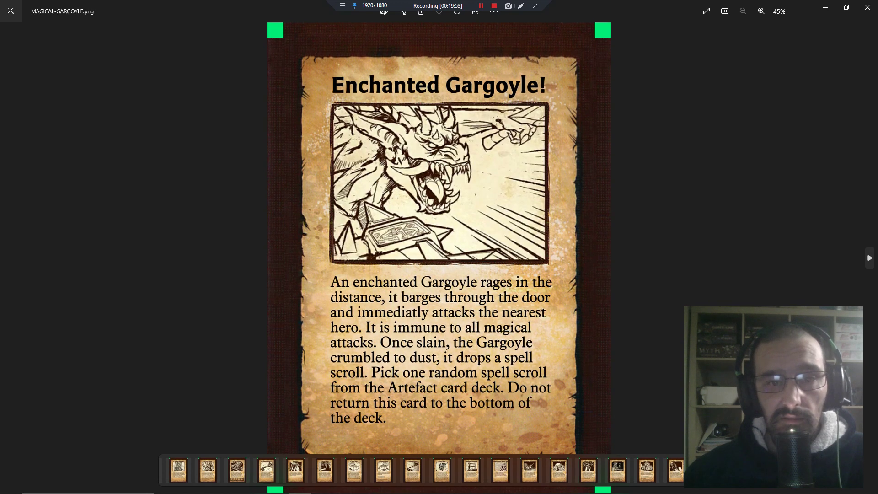
key("Right")
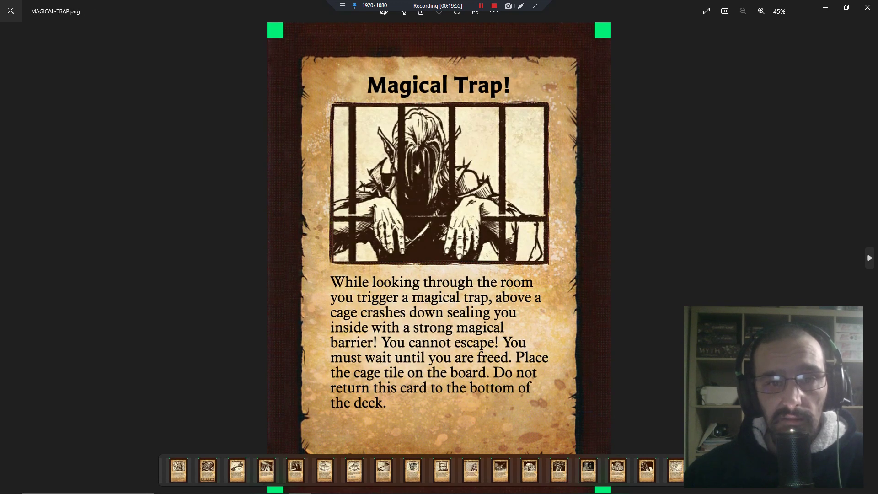
key("Right")
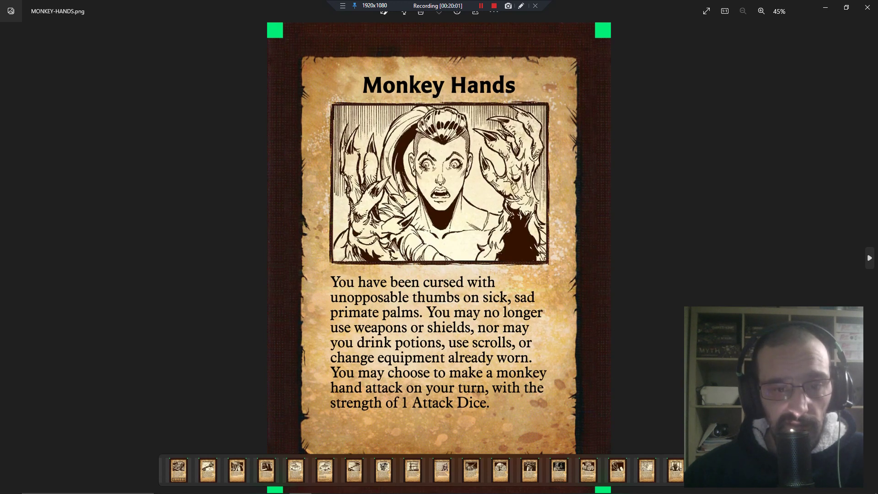
key("Right")
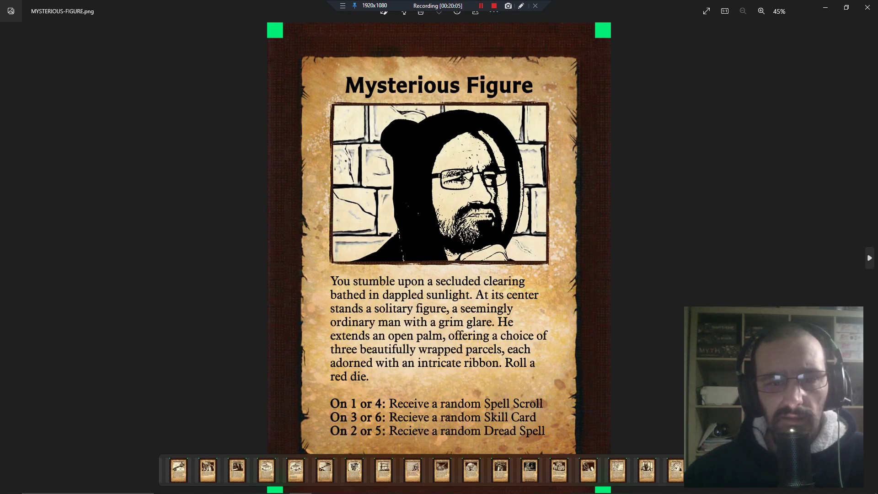
key("Right")
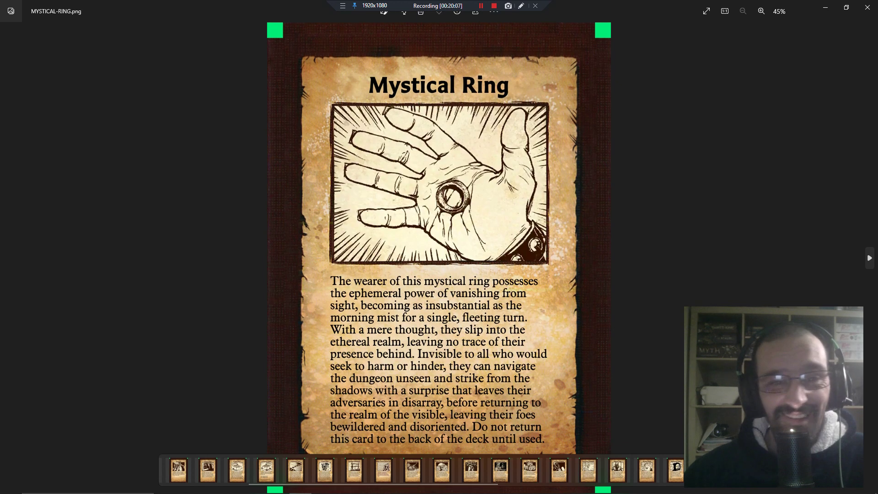
key("Right")
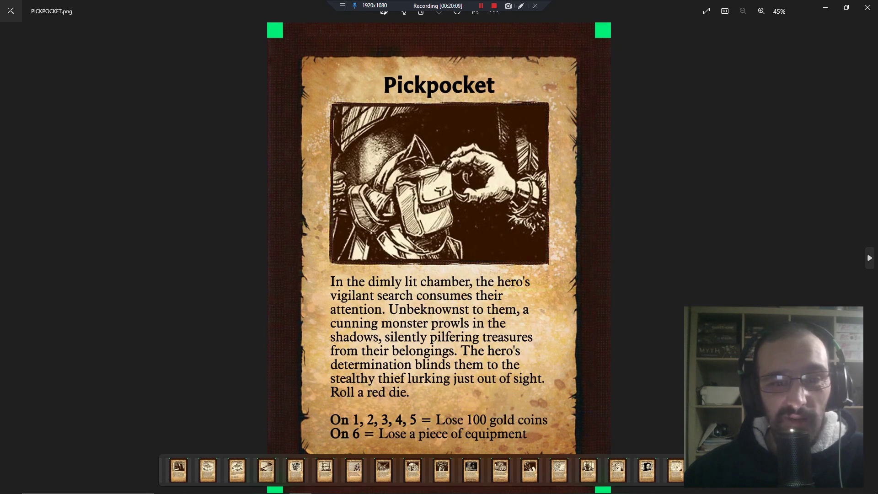
key("Right")
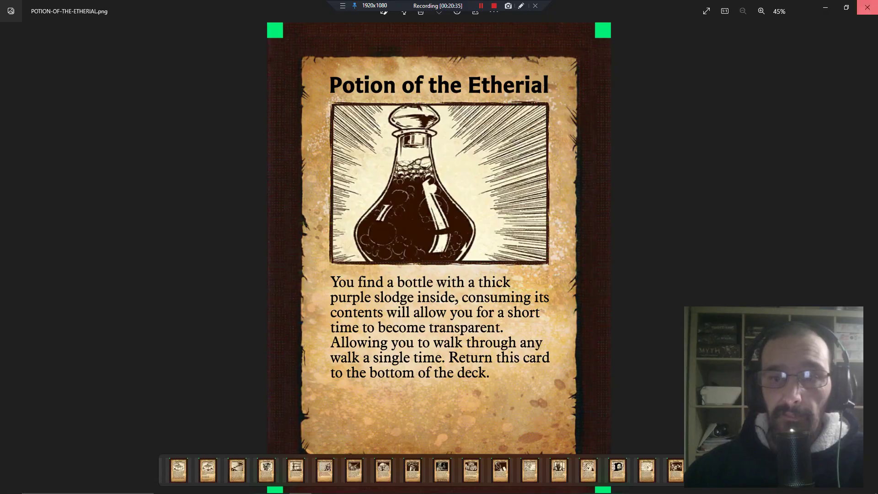
key("alt+F4")
- Move the POTION-OF-THE-ETHERIAL card from the TREASURE CARDS 2023 folder up into HQ CARD COLLECTION 04 2023
key("Down")
key("Down")
key("Down")
key("Left")
key("Right")
right_click(519, 390)
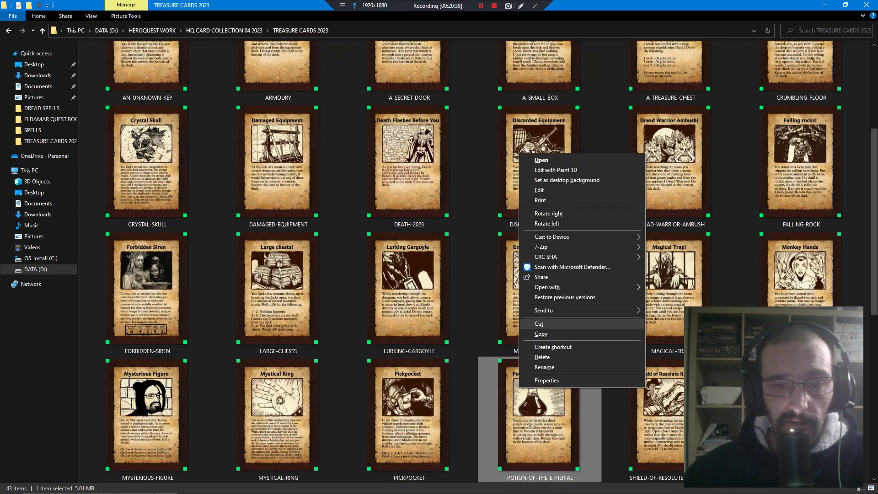
left_click(549, 324)
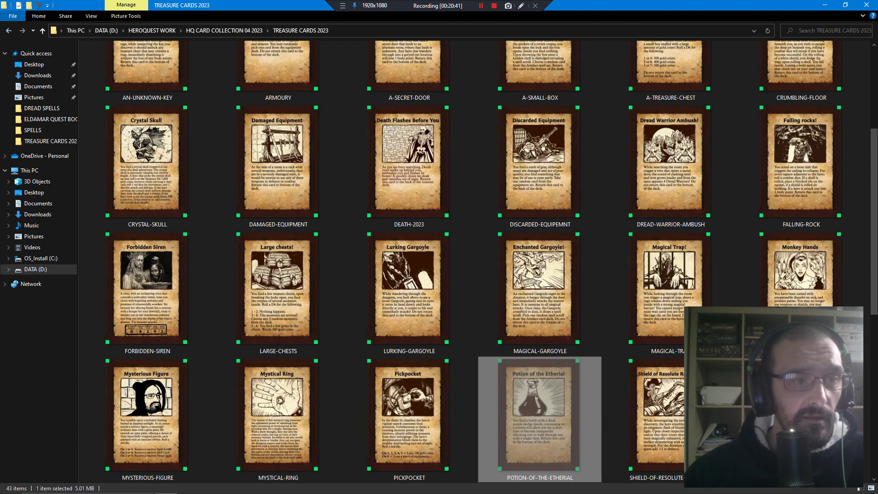
key("F5")
key("alt+Up")
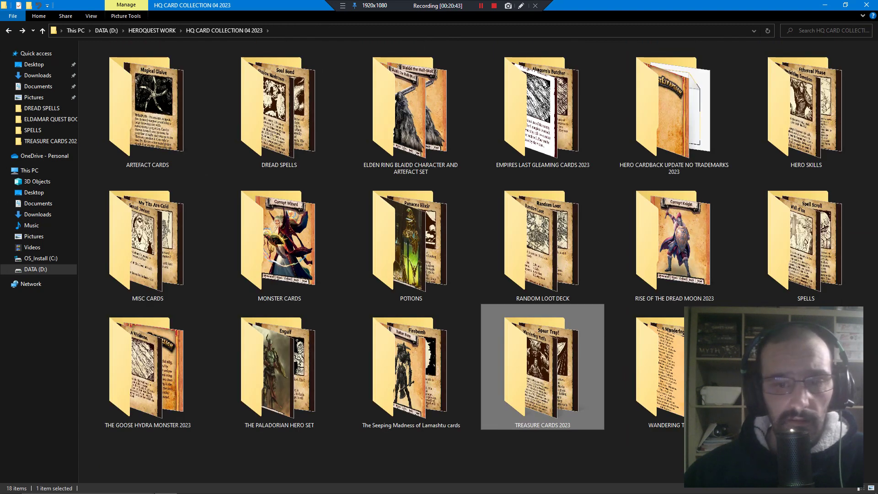
right_click(625, 333)
left_click(645, 398)
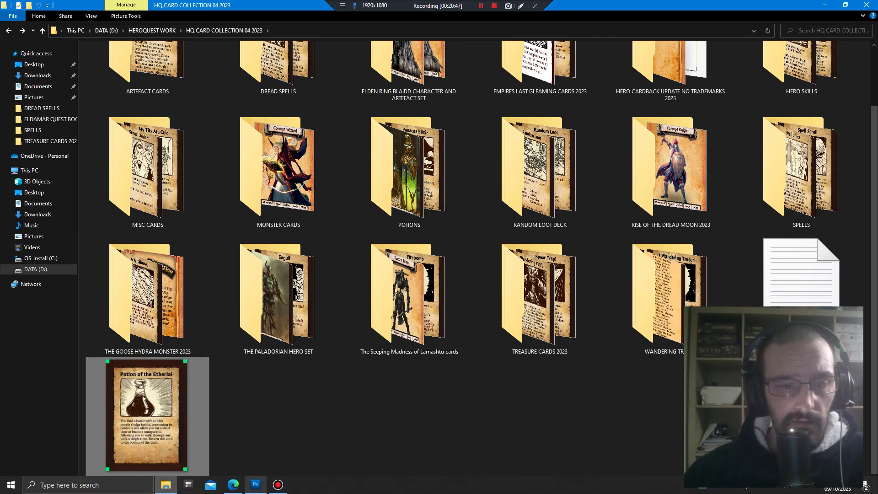
- Switch to Photoshop and delete the illustration layer from the Soul Bond card in the template file
left_click(256, 485)
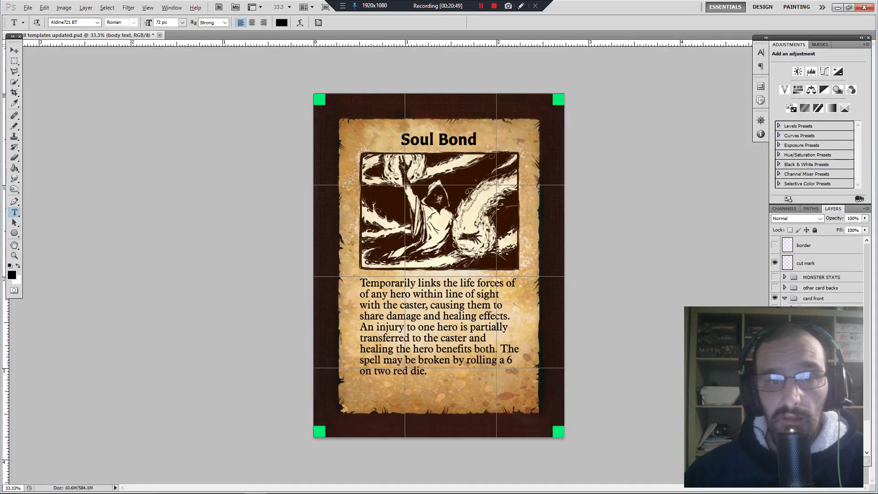
left_click(805, 394)
right_click(805, 394)
left_click(806, 225)
- Open POTION-OF-THE-ETHERIAL.png from the HQ card collection folder inside HEROQUEST WORK on the DATA (D:) drive
left_click(28, 7)
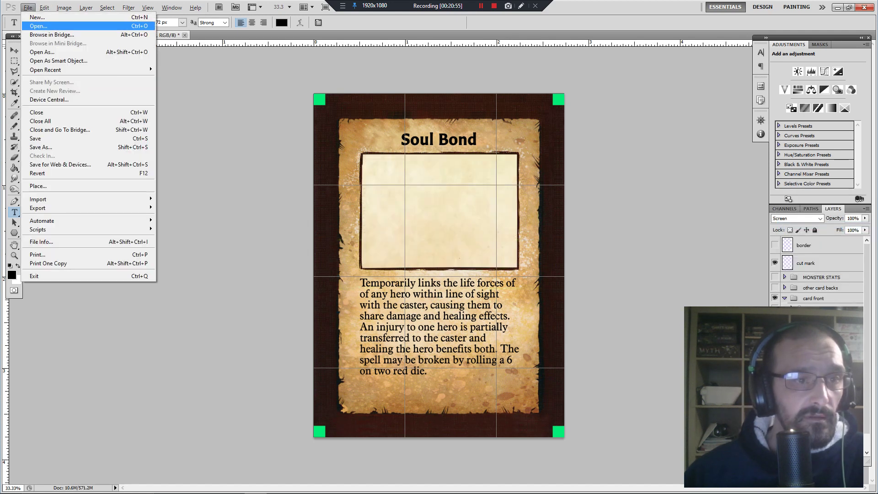
left_click(38, 27)
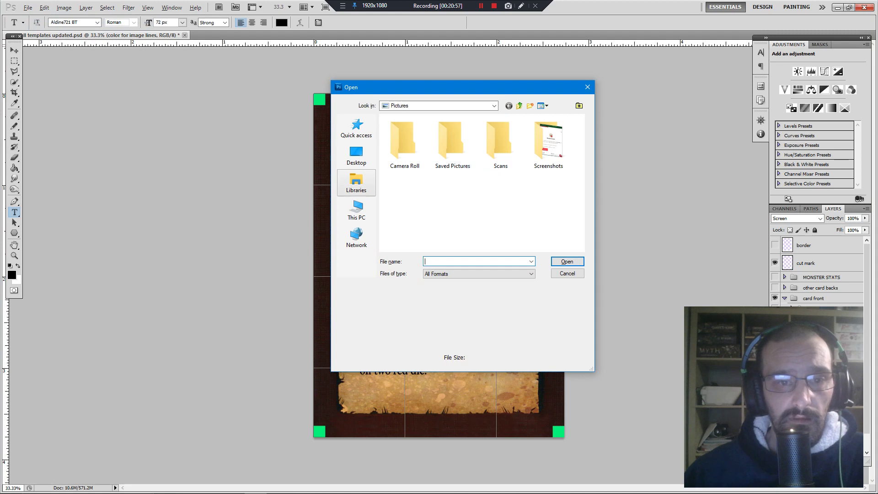
left_click(357, 211)
double_click(416, 239)
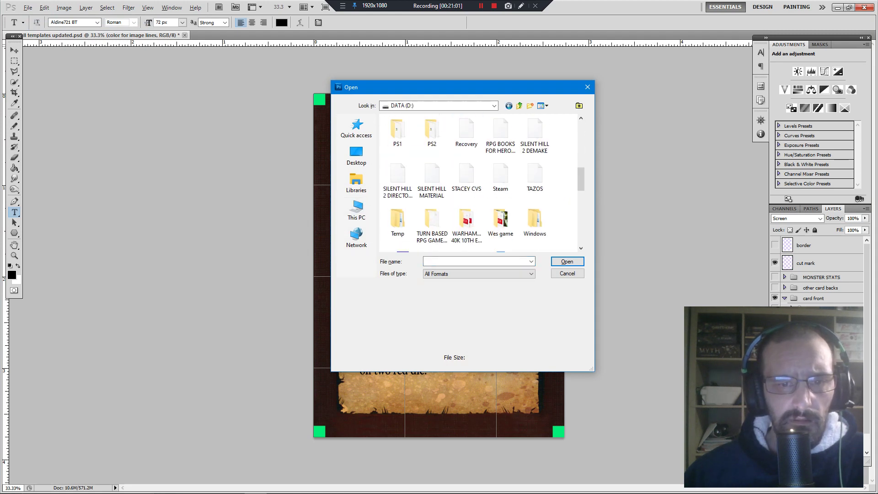
scroll(478, 183, "up", 2)
scroll(478, 183, "up", 3)
double_click(466, 176)
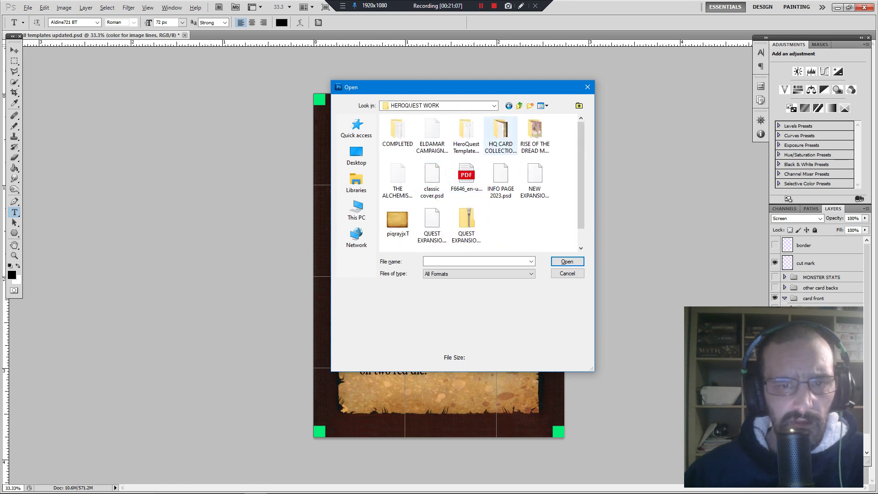
double_click(501, 135)
scroll(478, 183, "down", 5)
double_click(500, 215)
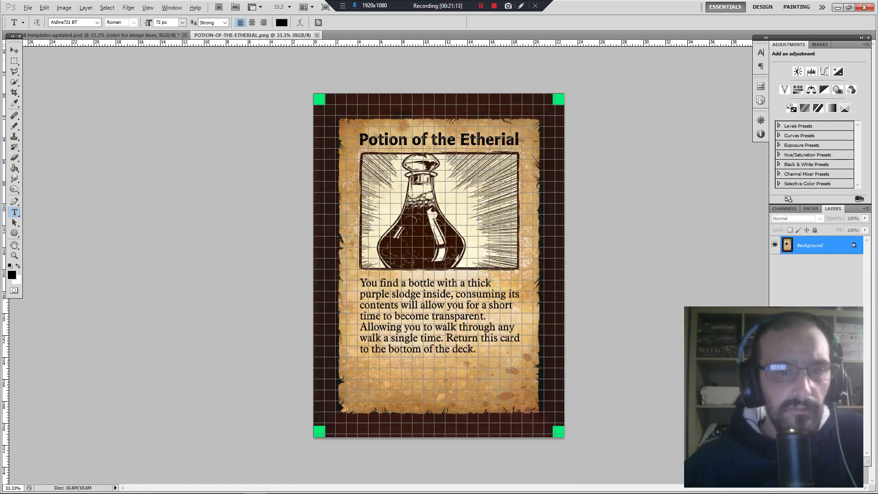
- Hide the grid on the Potion of the Etherial card and copy a rectangular selection of its bottle illustration
left_click(148, 8)
left_click(158, 134)
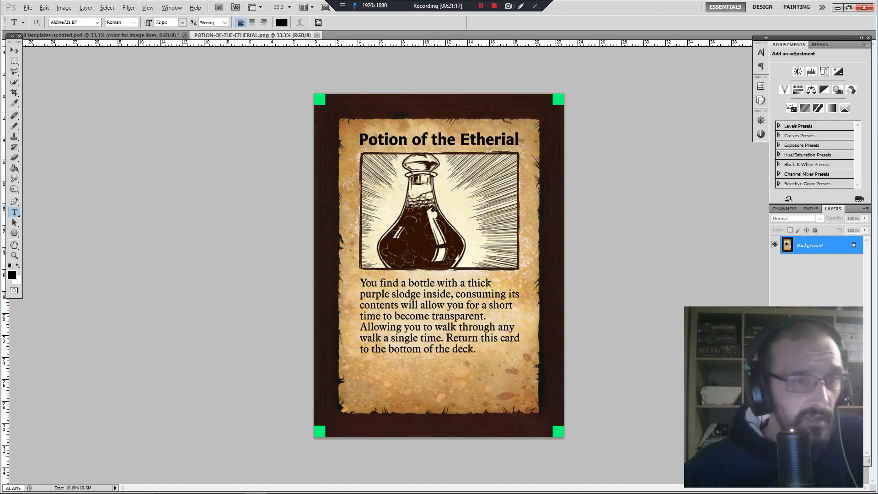
key("m")
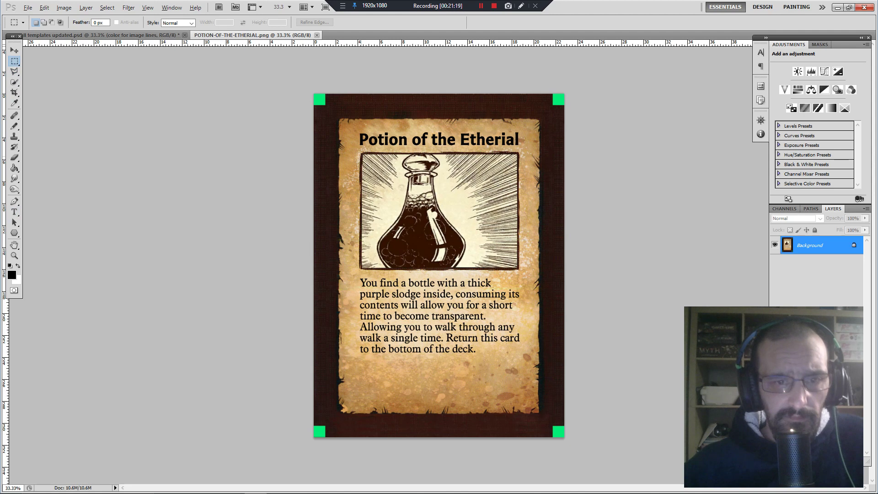
left_click_drag(486, 224, 518, 269)
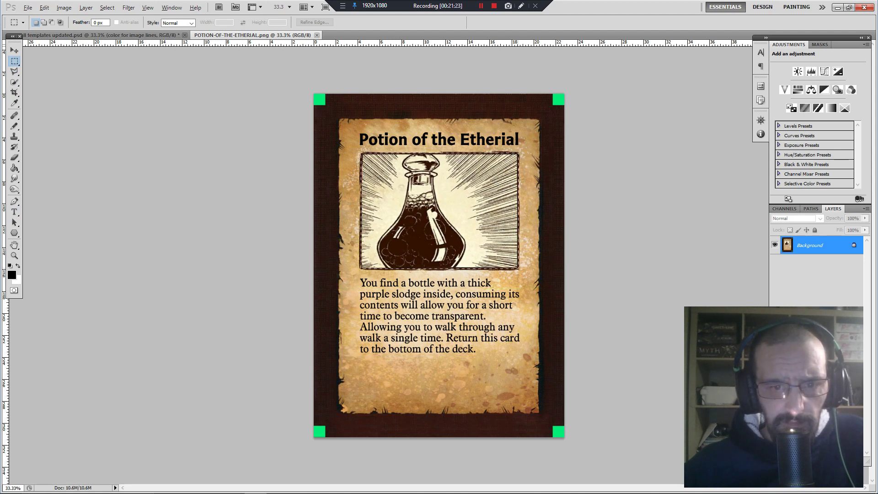
left_click(44, 8)
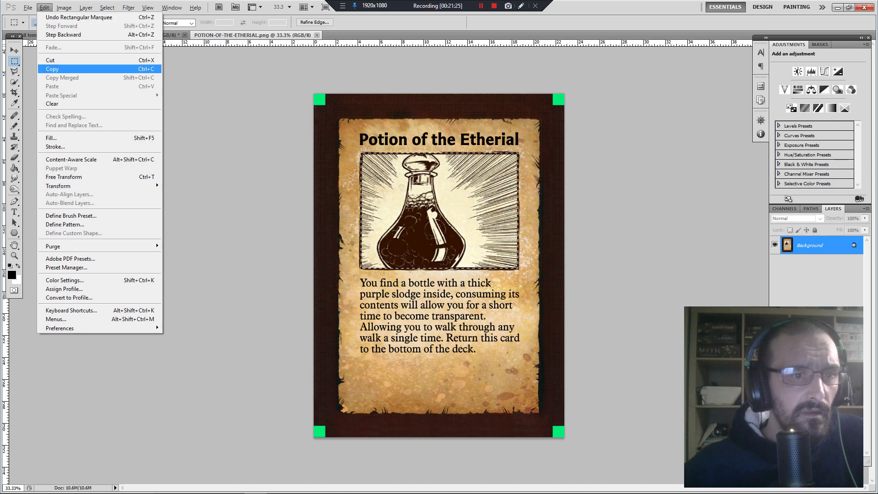
left_click(53, 68)
- Paste the bottle illustration into the card template file and move it up into the empty picture frame
left_click(101, 35)
left_click(44, 8)
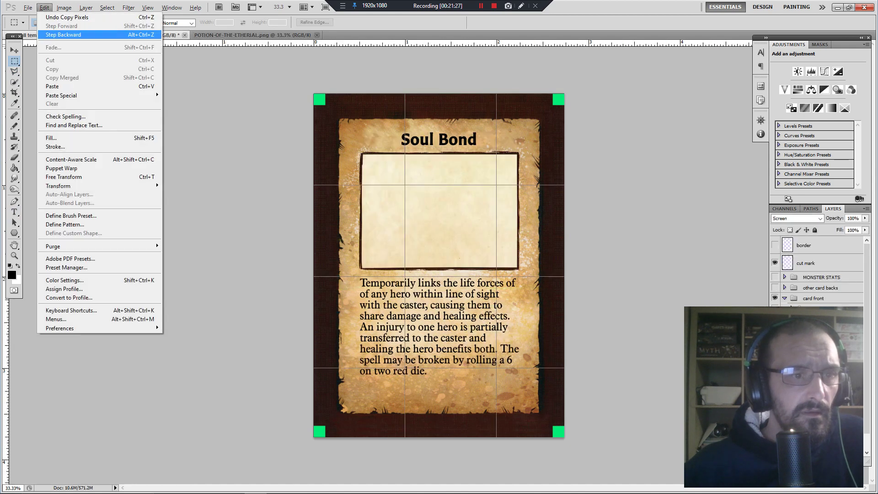
left_click(52, 86)
key("v")
key("shift+Up")
key("shift+Up")
key("shift+Up")
key("shift+Up")
key("shift+Up")
key("shift+Up")
key("shift+Up")
key("shift+Up")
key("shift+Up")
key("shift+Up")
key("shift+Up")
key("shift+Up")
key("shift+Up")
key("shift+Up")
key("shift+Up")
key("shift+Up")
key("shift+Up")
key("shift+Up")
key("shift+Up")
key("shift+Up")
key("shift+Up")
key("shift+Up")
key("shift+Up")
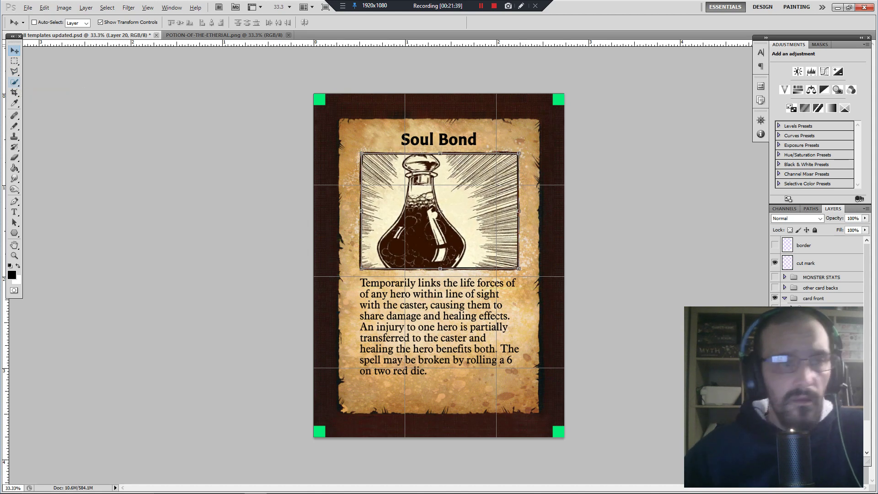
- Replace the card title "Soul Bond" with "Potion of the Ethereal"
key("m")
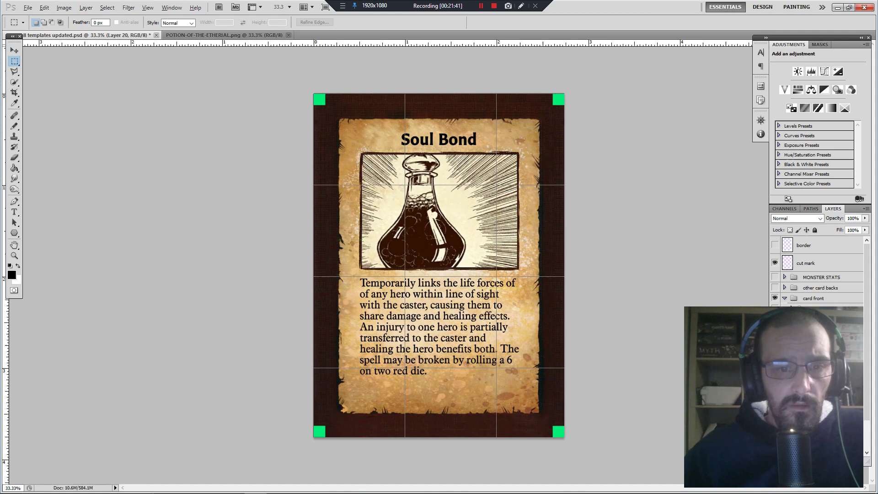
key("t")
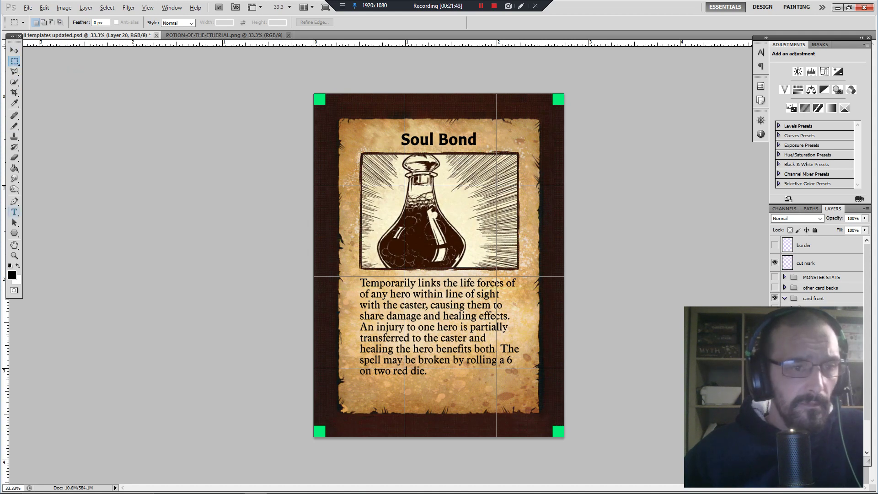
left_click_drag(401, 139, 478, 139)
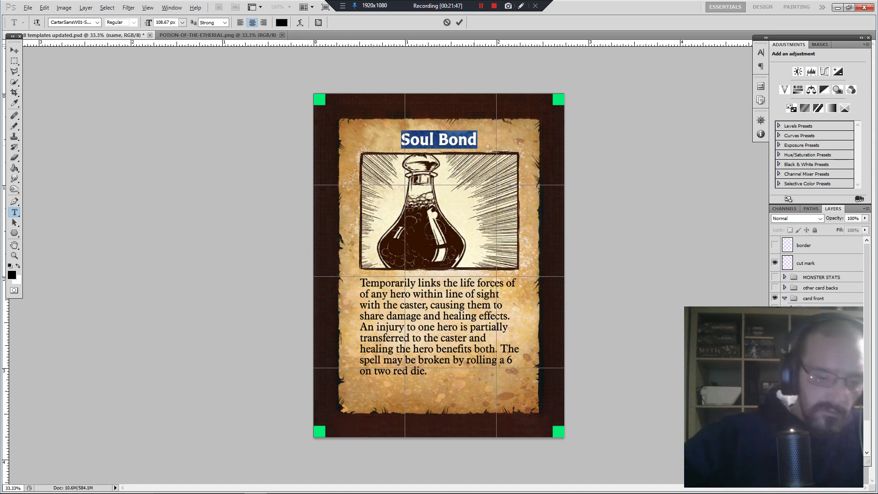
type("Potion of ")
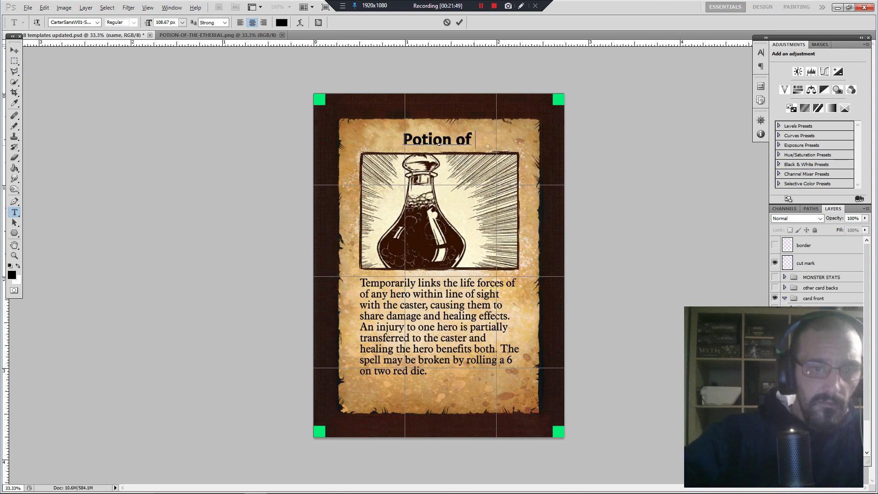
type("the Ethereal")
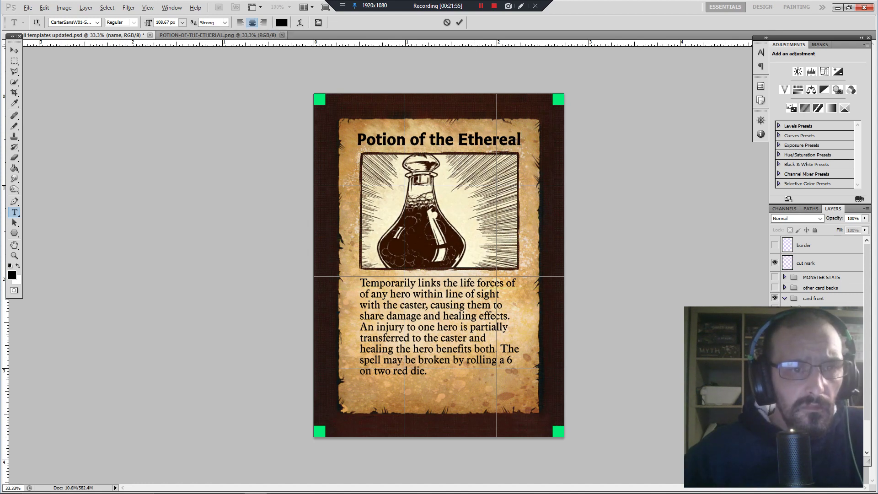
- Check the title against the original card image and change its spelling to "Potion of the Etherial"
left_click(211, 35)
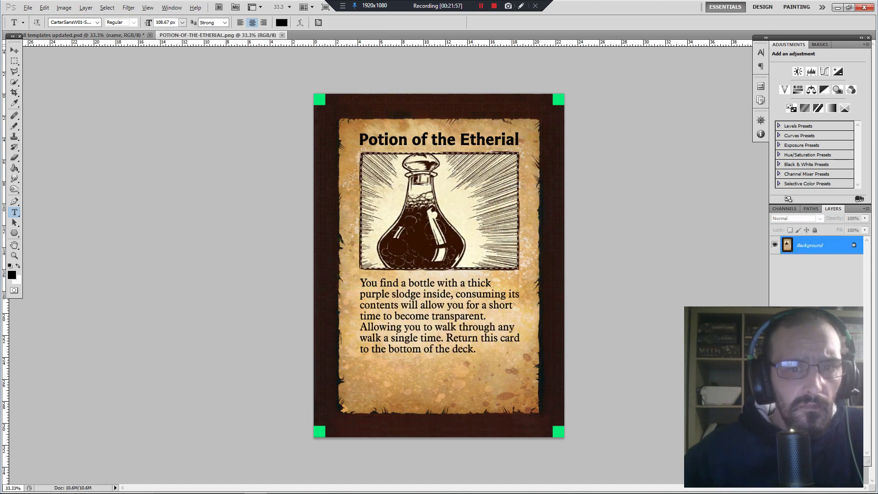
left_click(118, 35)
left_click_drag(499, 140, 508, 139)
type("i")
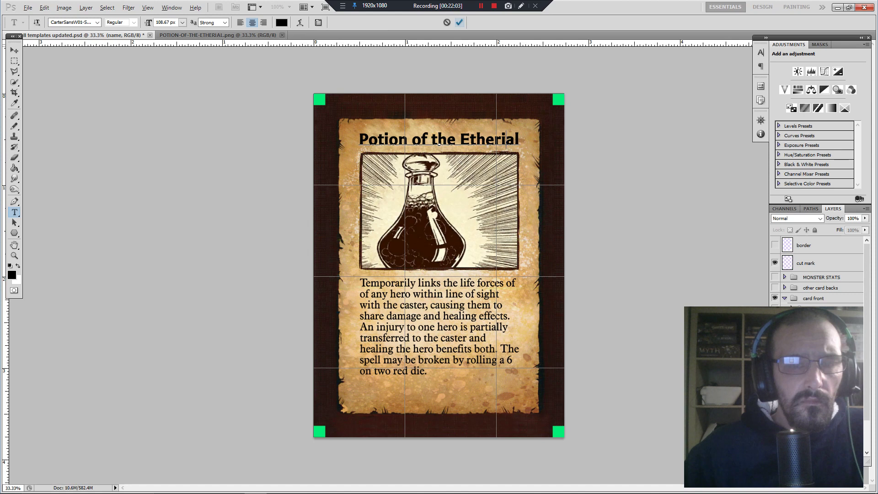
key("ctrl+Return")
- Consult the original card and replace the Soul Bond body text with "You find a bottle with a thick purple slodge inside,"
key("ctrl+Tab")
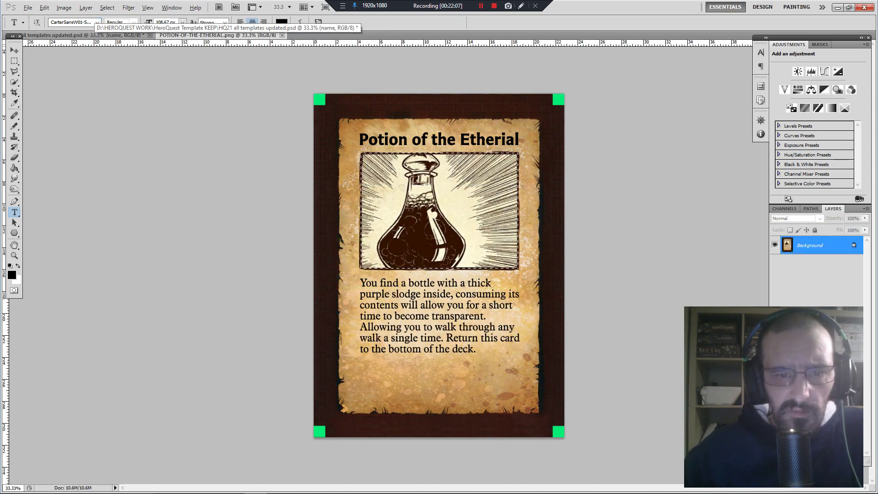
key("ctrl+Tab")
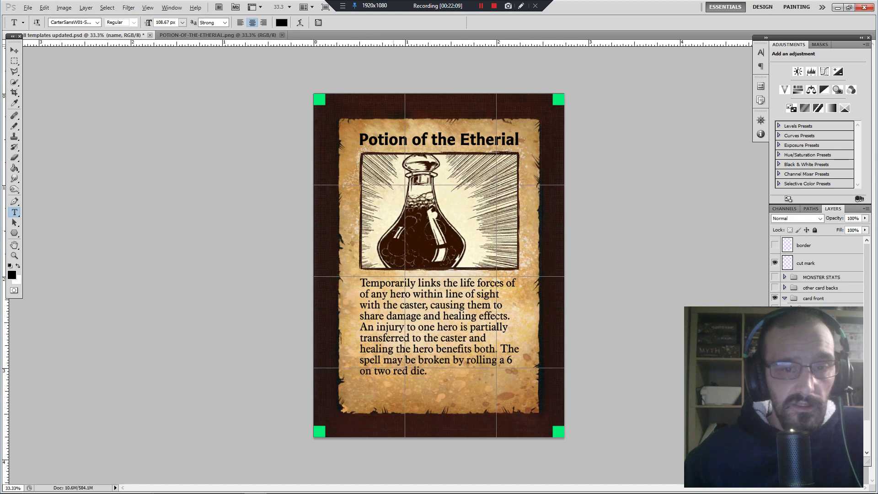
left_click_drag(360, 282, 427, 371)
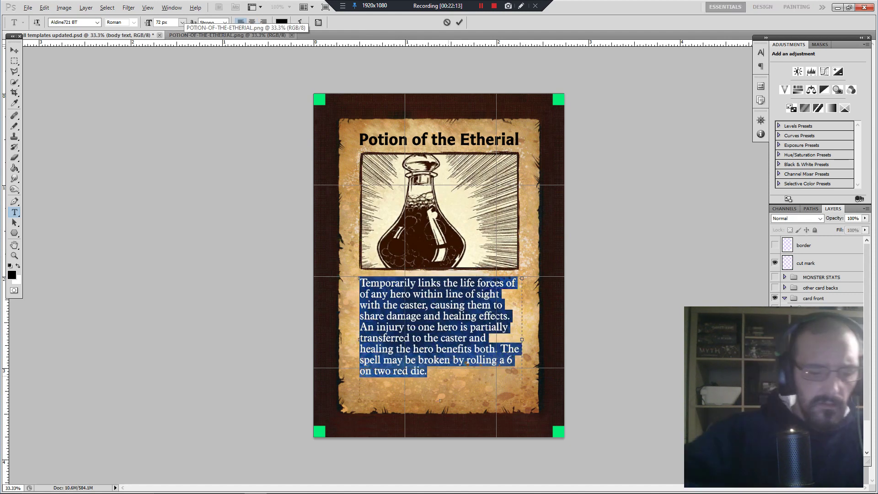
type("You find a ")
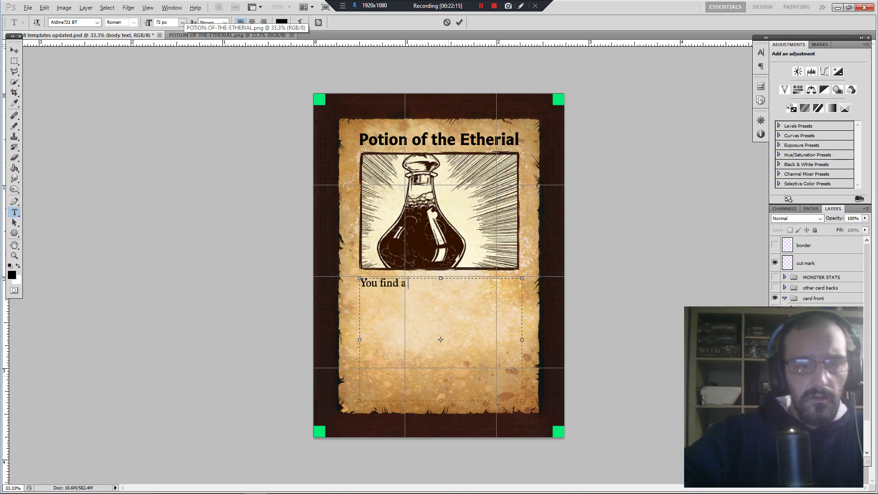
type("bottle with a ")
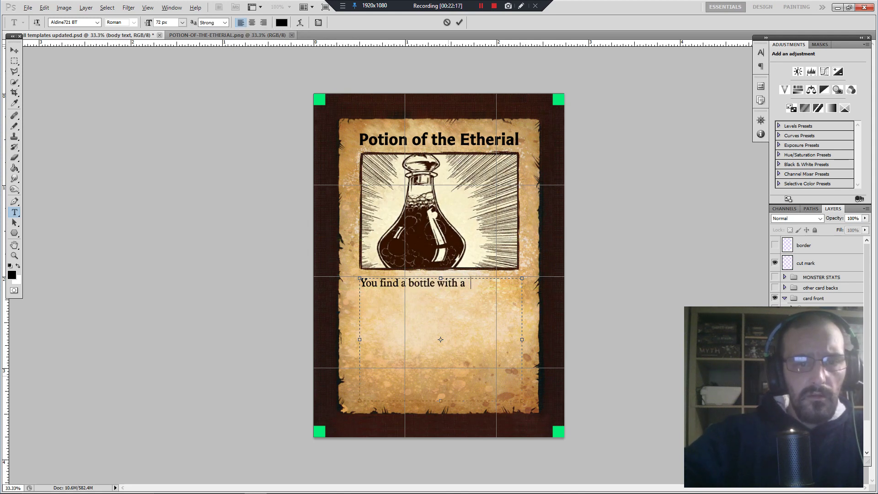
type("thick purp")
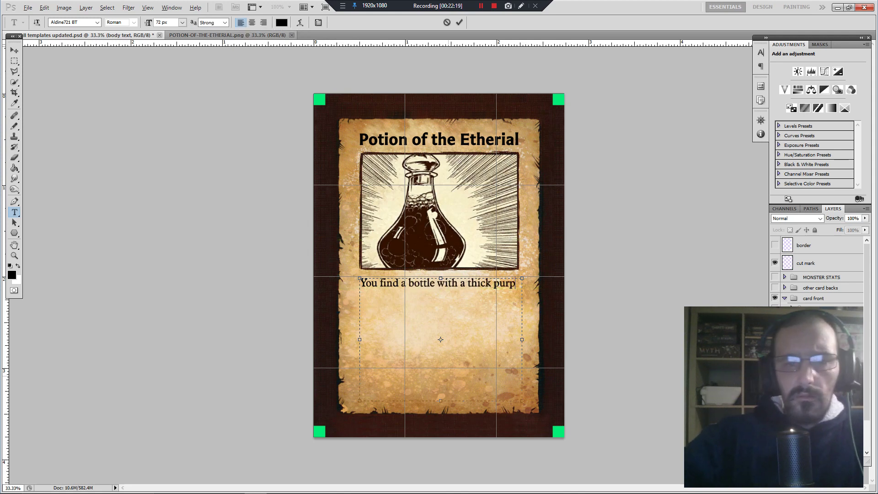
type("le slodge inside,")
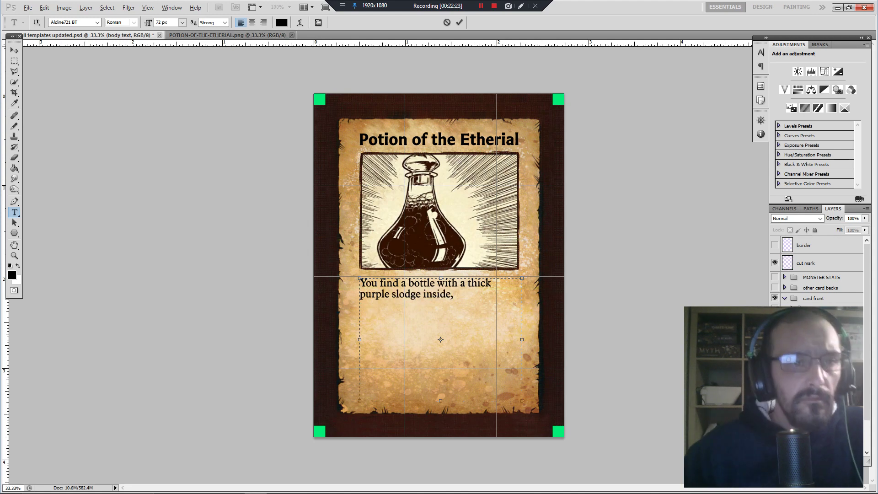
- Recheck the original card and continue the body text with "consuming its contents will allow you for a short time to become transparent."
key("ctrl+Tab")
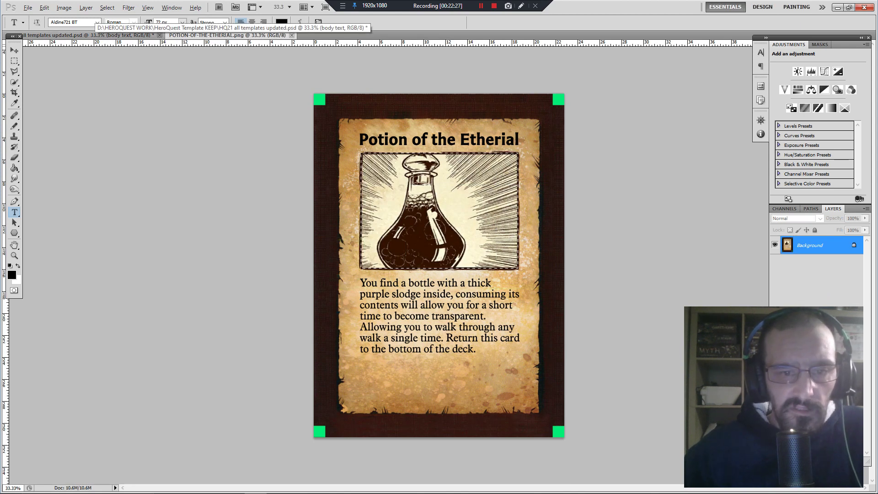
key("ctrl+Tab")
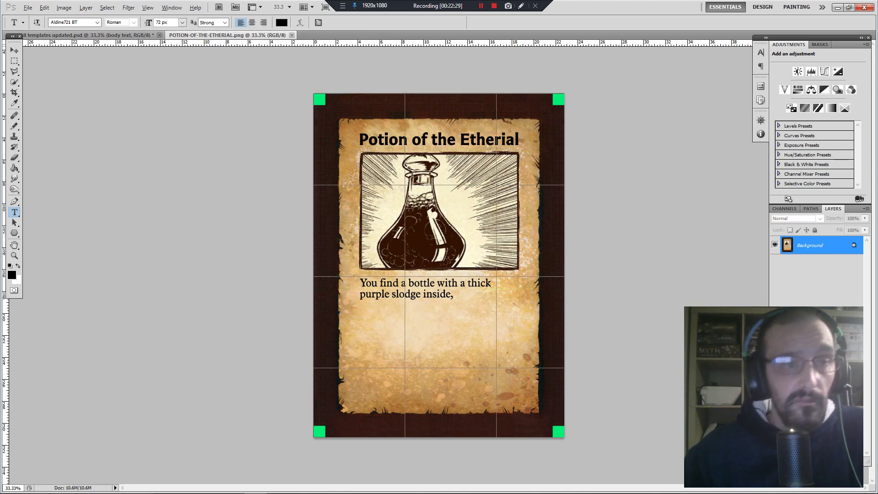
left_click(456, 294)
type("c onsuming")
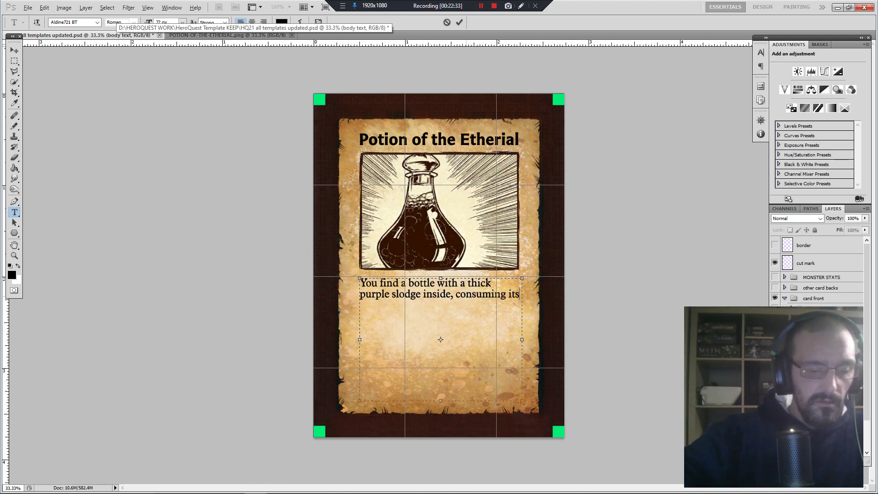
type(" its conyten")
key("BackSpace")
key("BackSpace")
key("BackSpace")
type("tents will a")
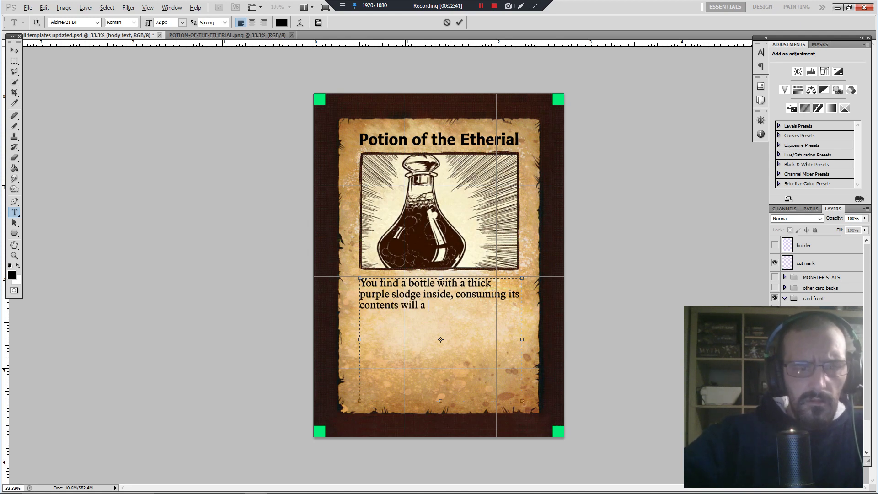
type("llow you for a short")
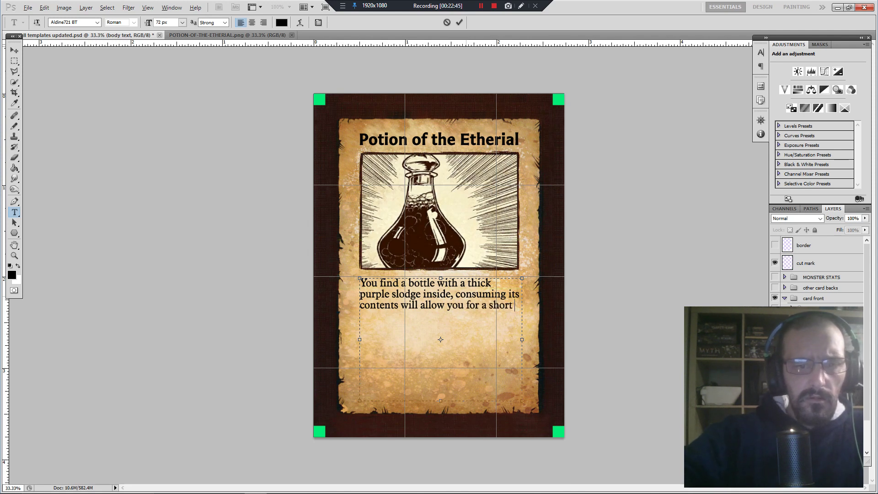
type("time to become transp")
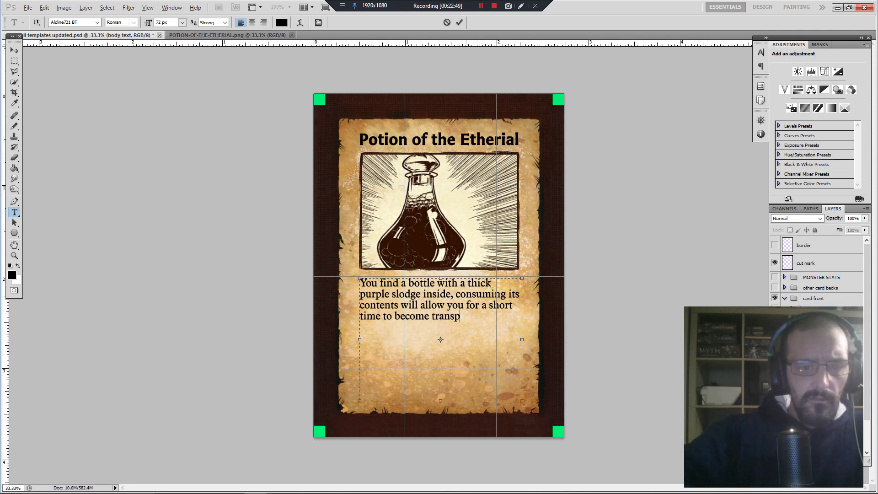
type(".")
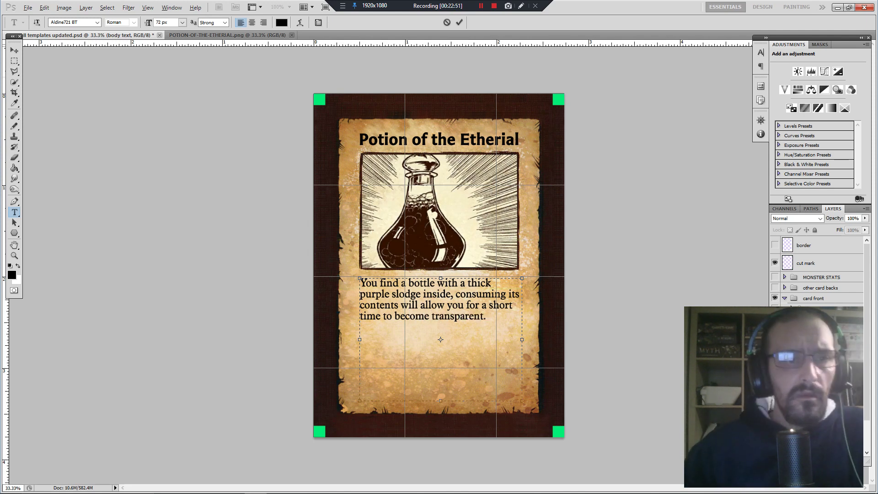
- Check the original card and continue the body text with "Alowing you to walk through any wall"
key("ctrl+Tab")
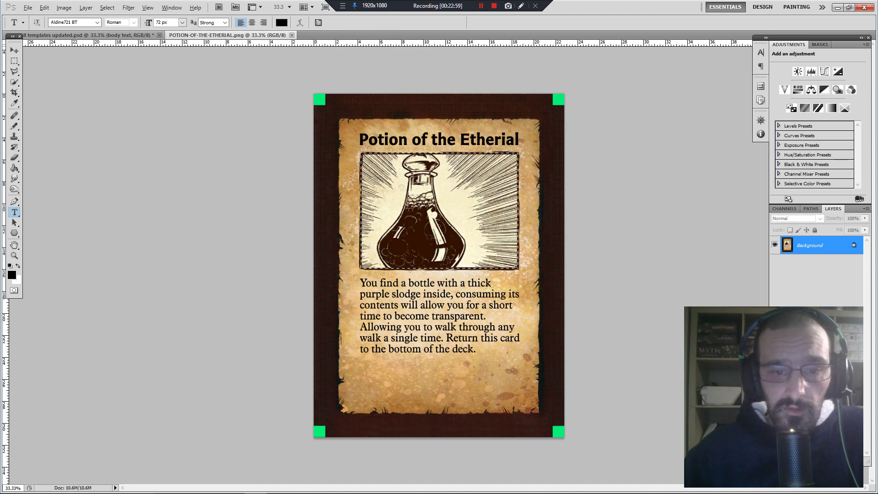
left_click(118, 36)
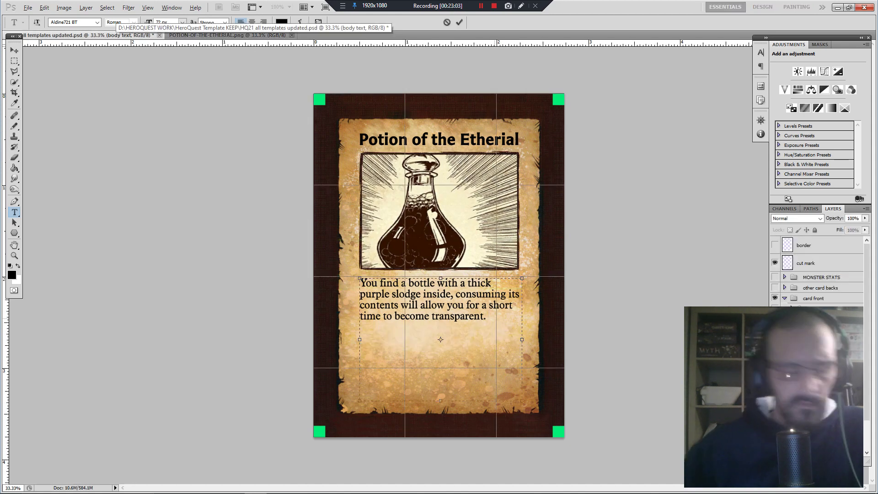
type("Alowing")
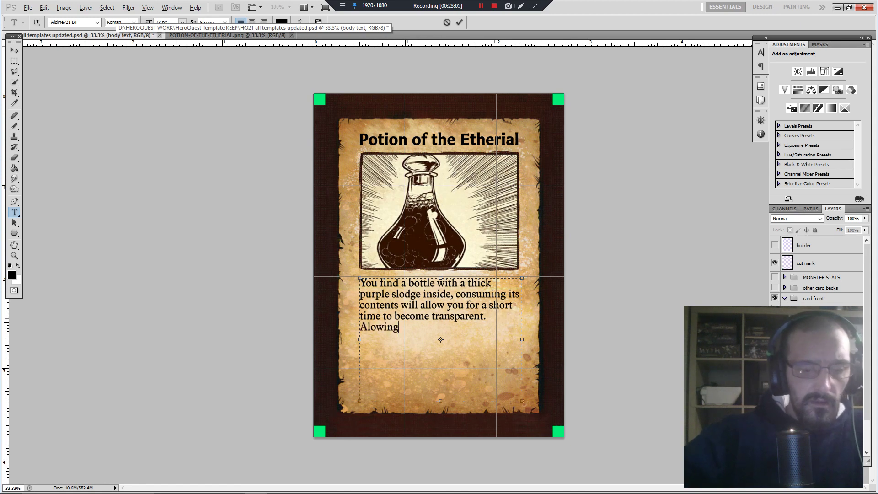
type(" you to ")
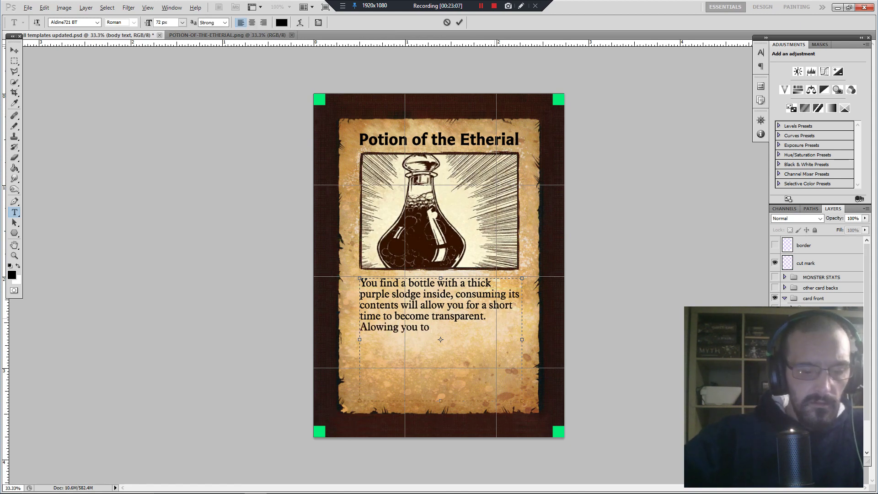
type("walk")
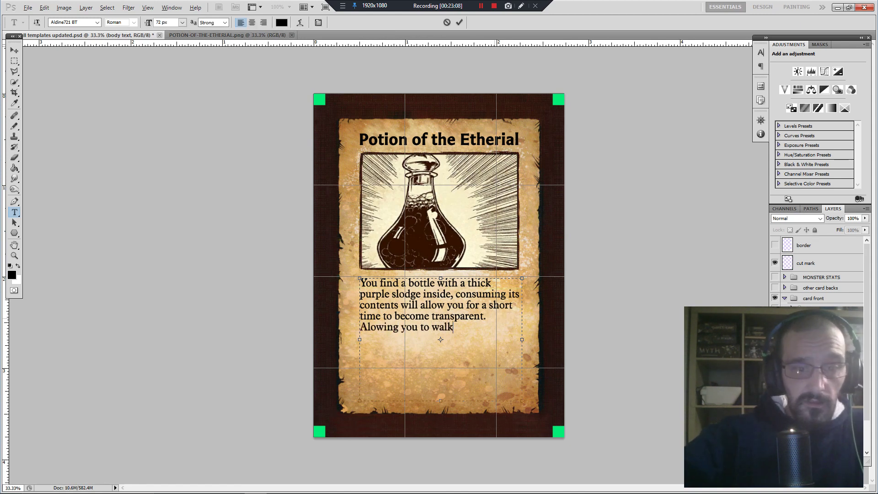
type(" through any")
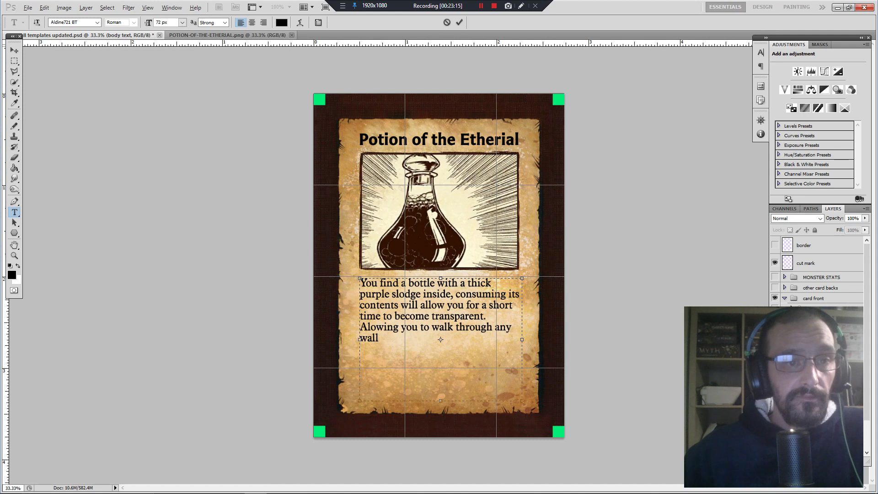
- Recheck the original card's wording and extend the body text with "a single time."
left_click(227, 35)
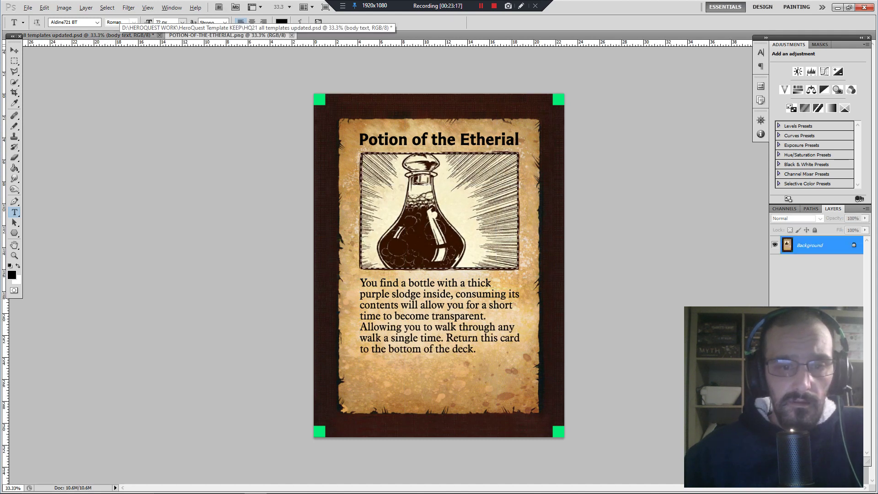
left_click(92, 35)
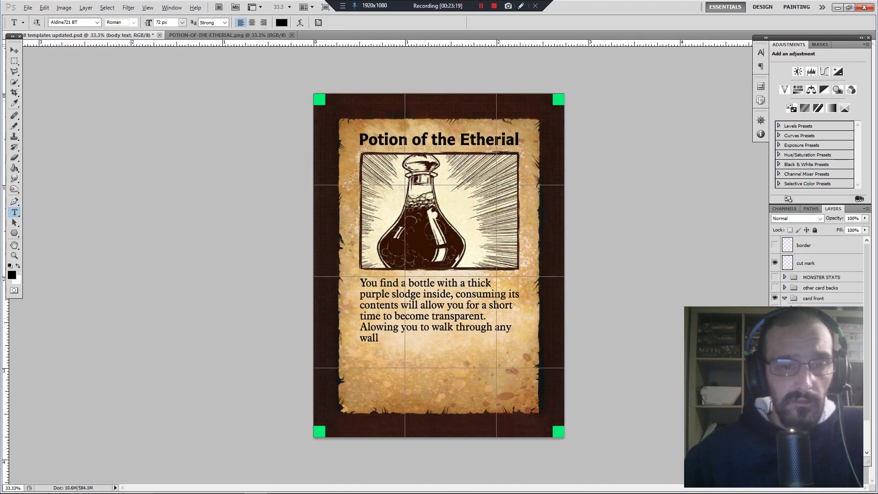
left_click(387, 339)
type("a single time")
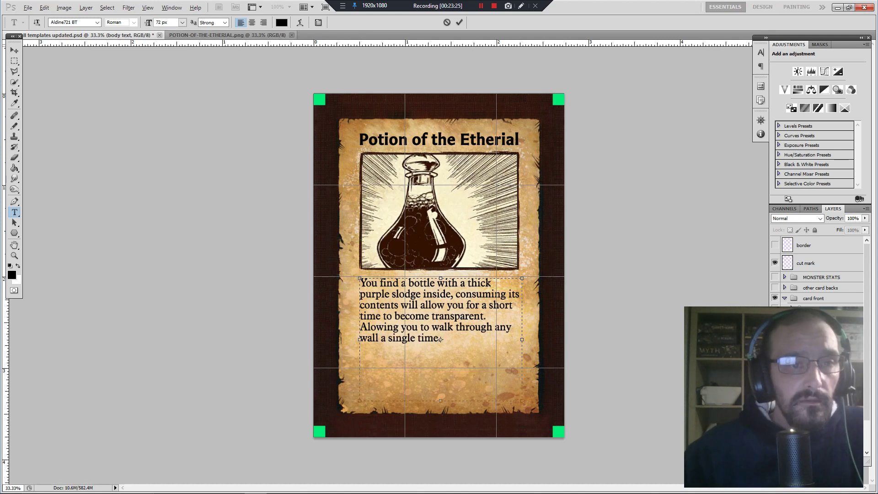
- Consult the original card and finish the body text with "Return this card to the bottom of the deck."
left_click(227, 35)
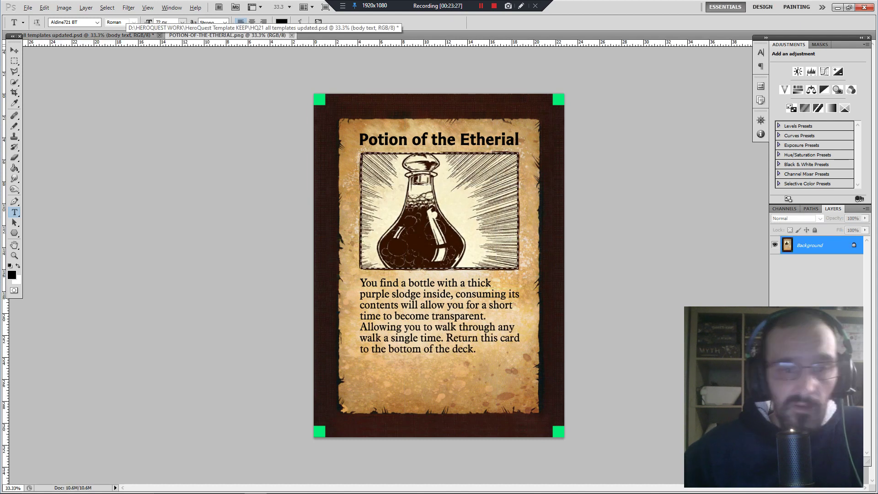
left_click(91, 35)
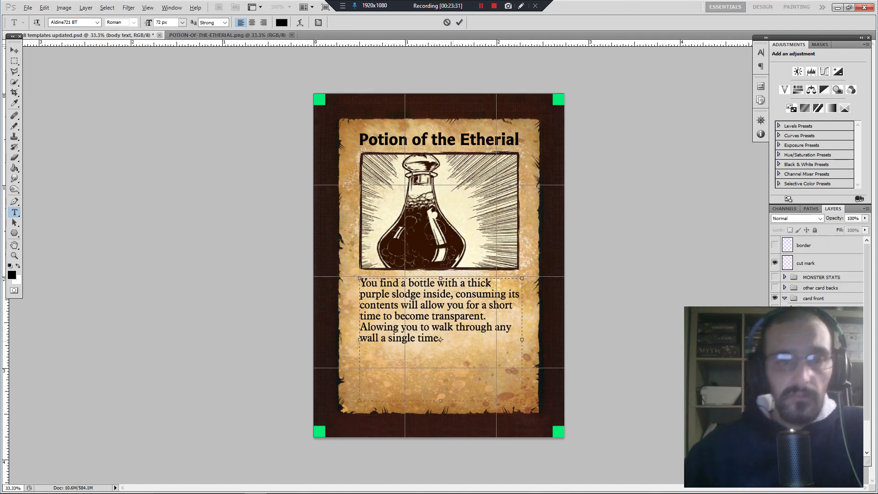
type("Return this ca")
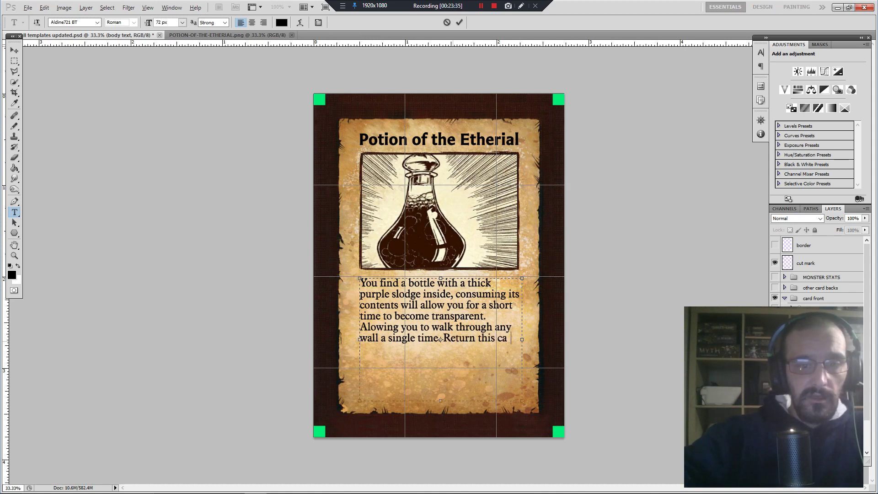
type("rd to b")
key("BackSpace")
type("to th")
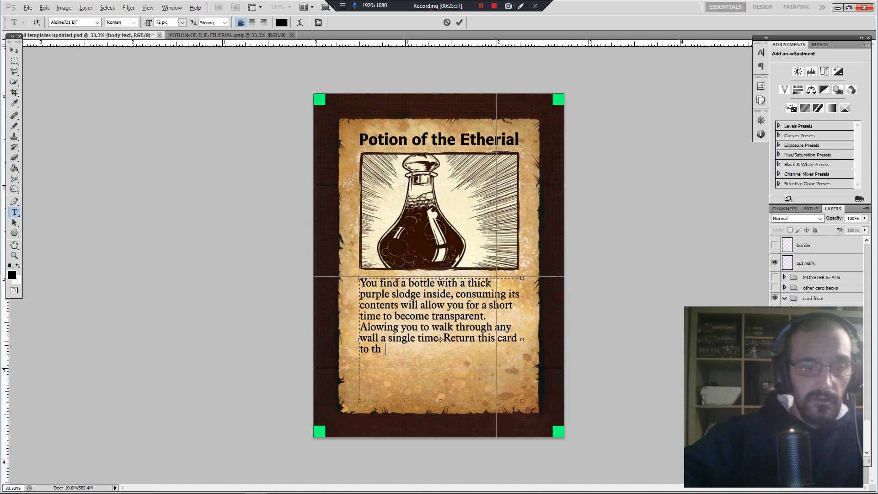
type("e bottom of the deck.")
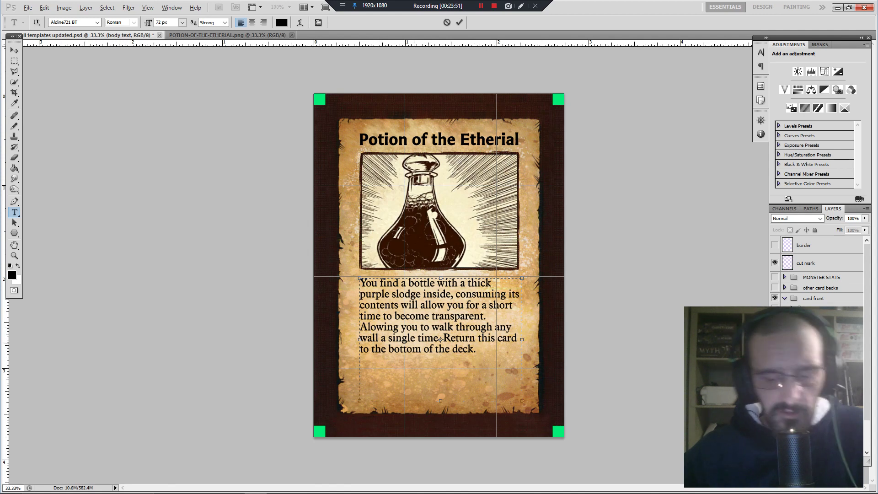
- Correct the spelling of "Alowing" to "Allowing" in the body text and compare the card with the original image
type("l")
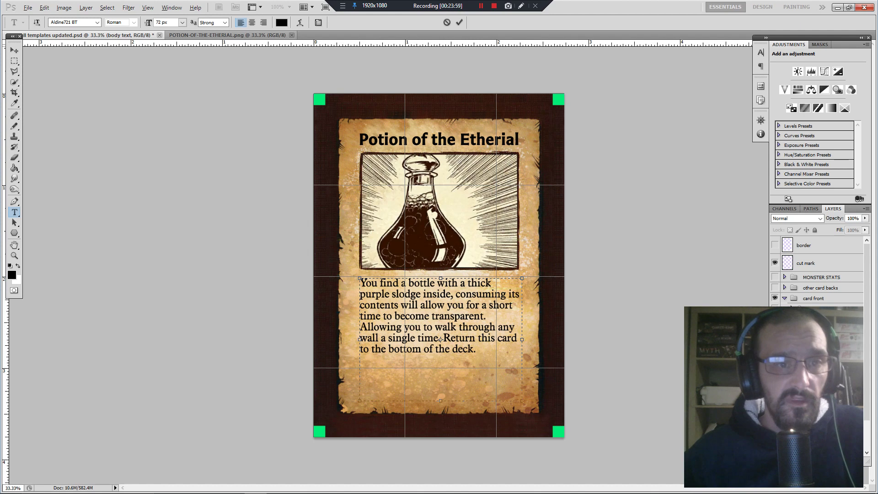
left_click(220, 35)
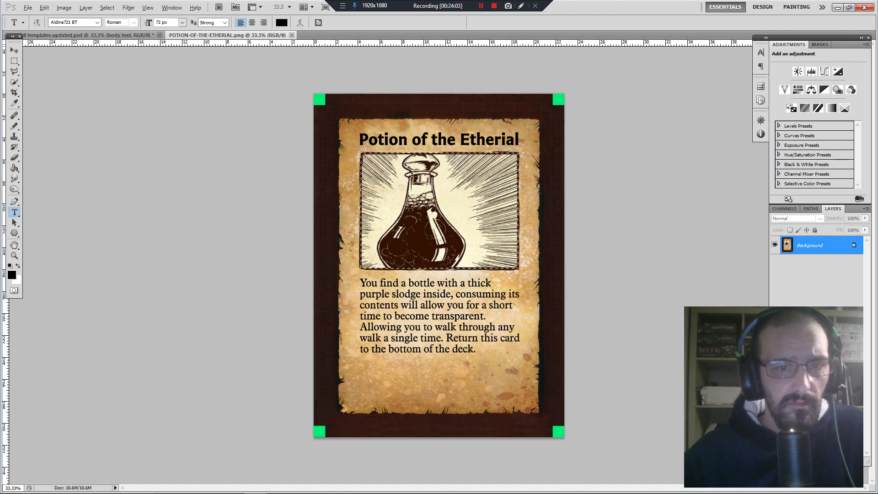
key("ctrl+Tab")
- Export the card for web as a PNG-24 into the TREASURE CARDS 2023 folder, named "POTION OF THE ETHERIAL"
left_click(28, 8)
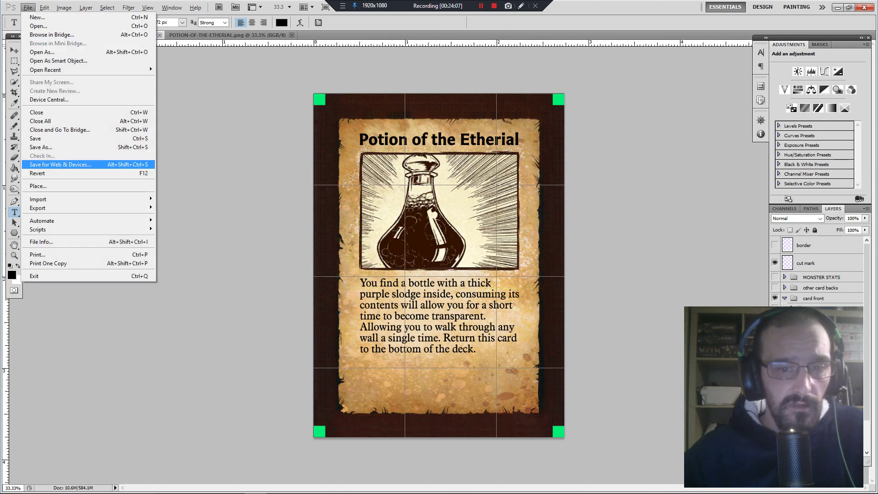
key("Return")
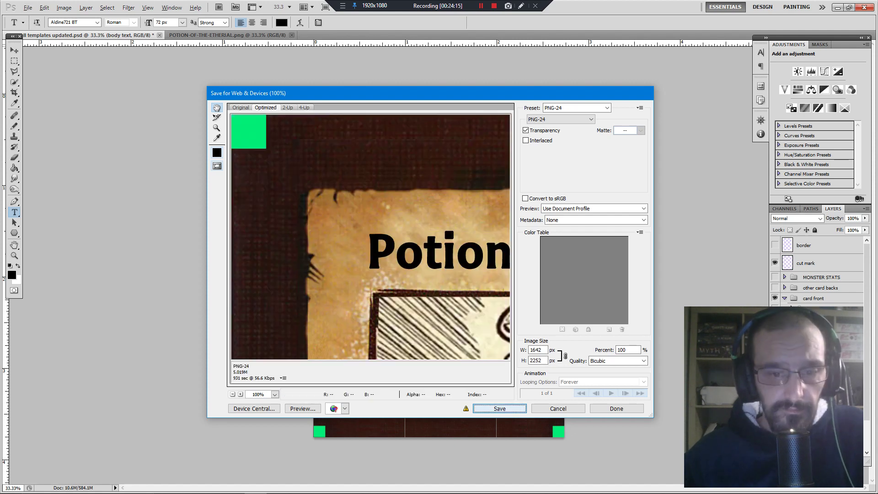
key("Return")
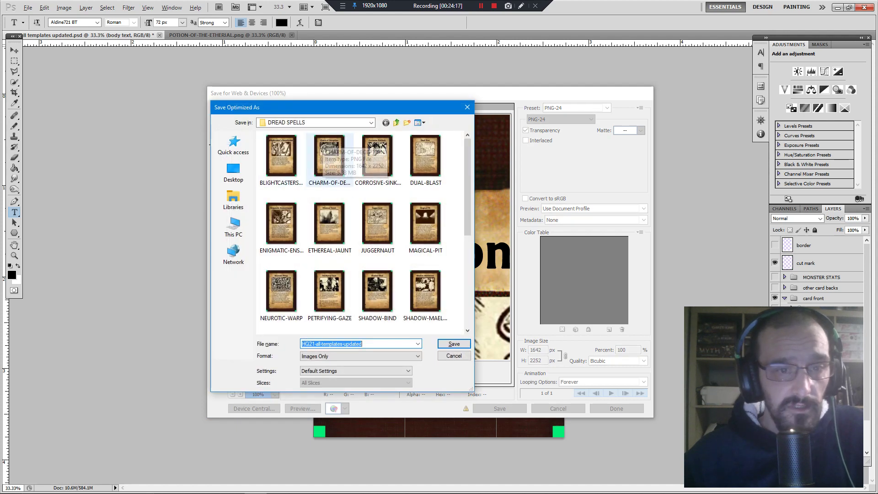
left_click(396, 122)
scroll(403, 229, "down", 3)
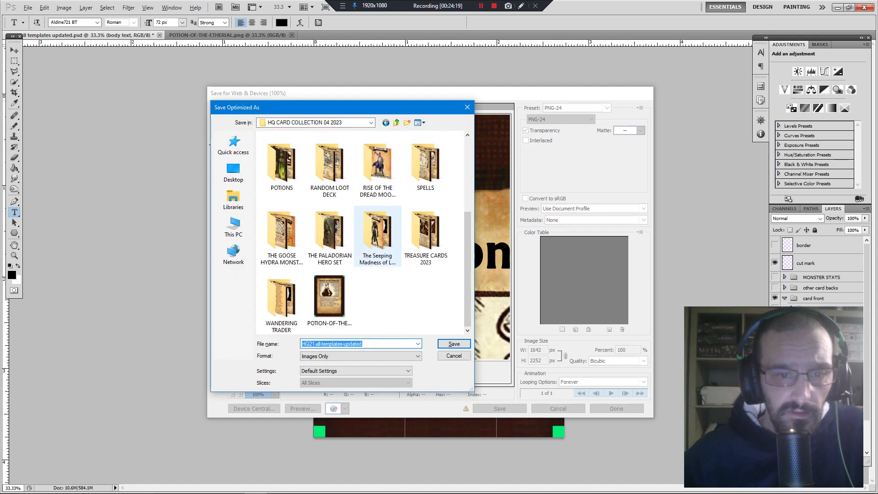
double_click(425, 229)
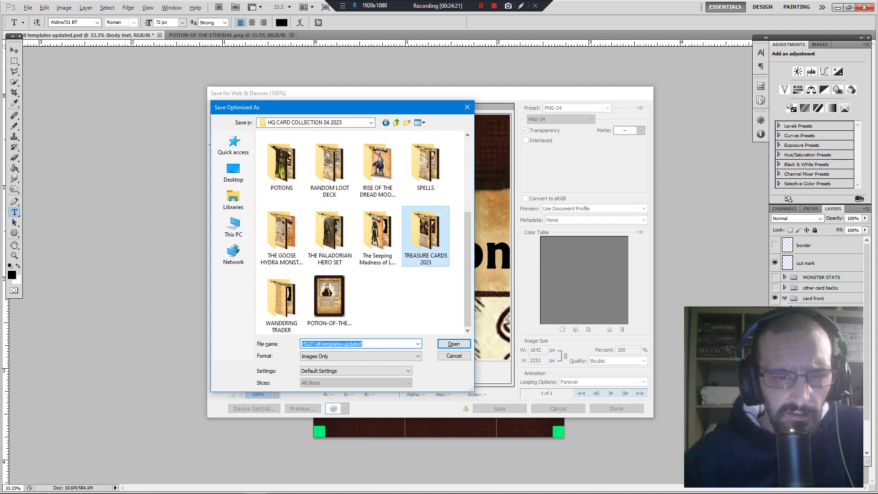
key("shift+Tab")
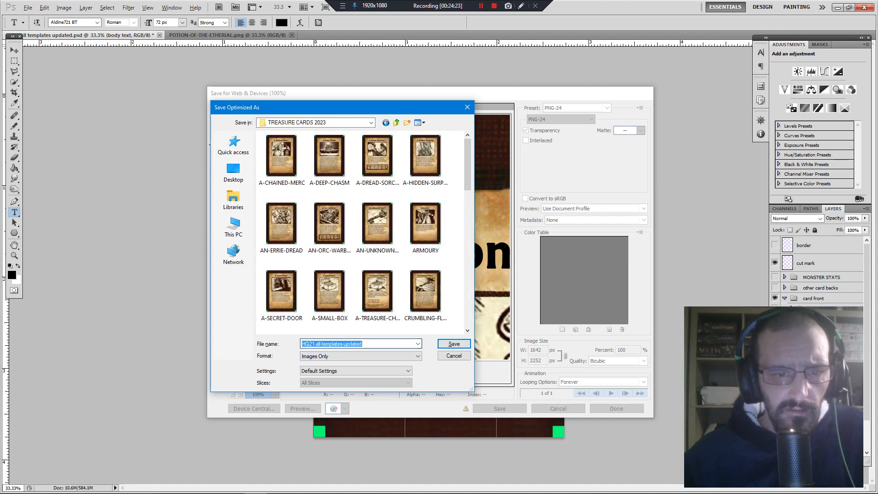
type("POTION OF THE ETHERIAL")
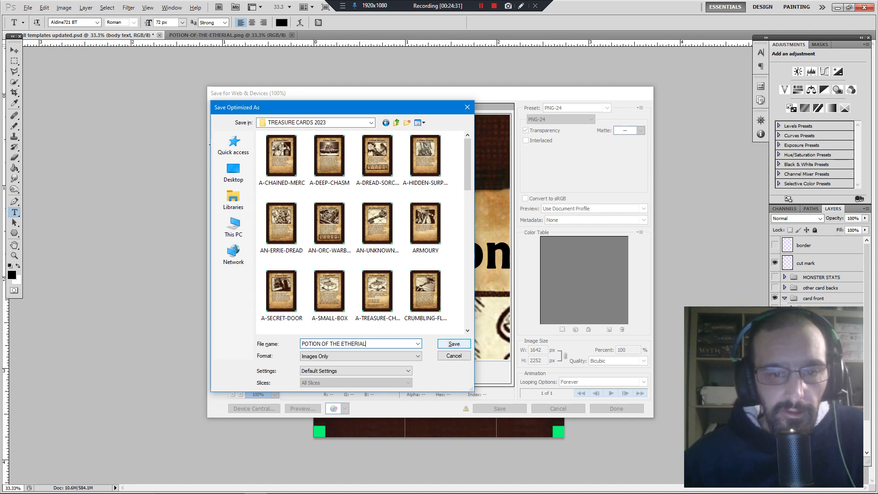
key("Return")
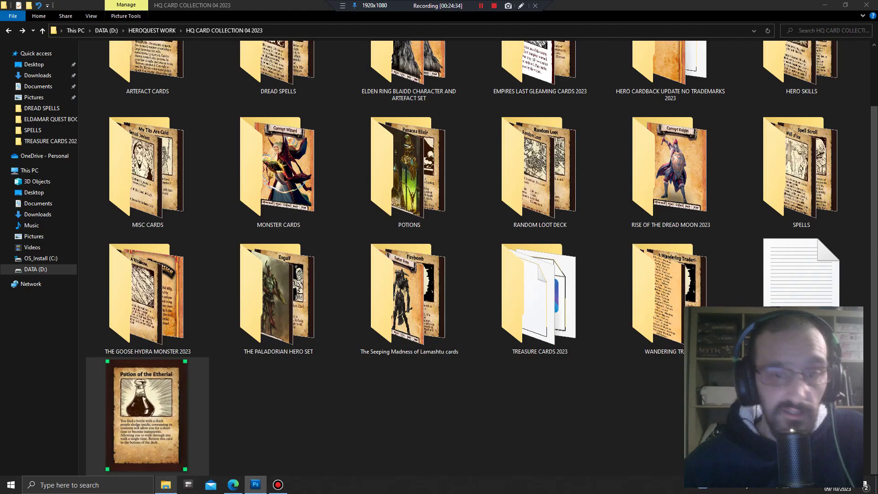
- Switch to File Explorer and remove the old POTION-OF-THE-ETHERIAL image from the HQ CARD COLLECTION 04 2023 folder
left_click(166, 487)
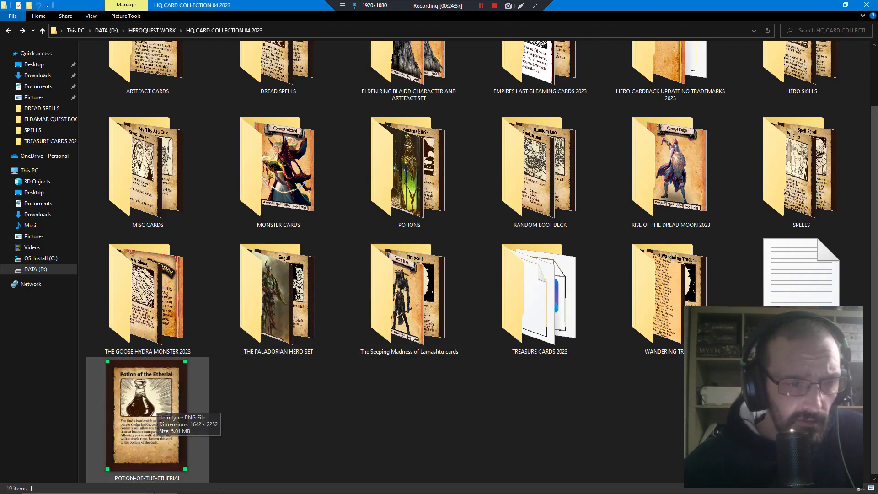
right_click(147, 394)
left_click_drag(148, 411, 543, 366)
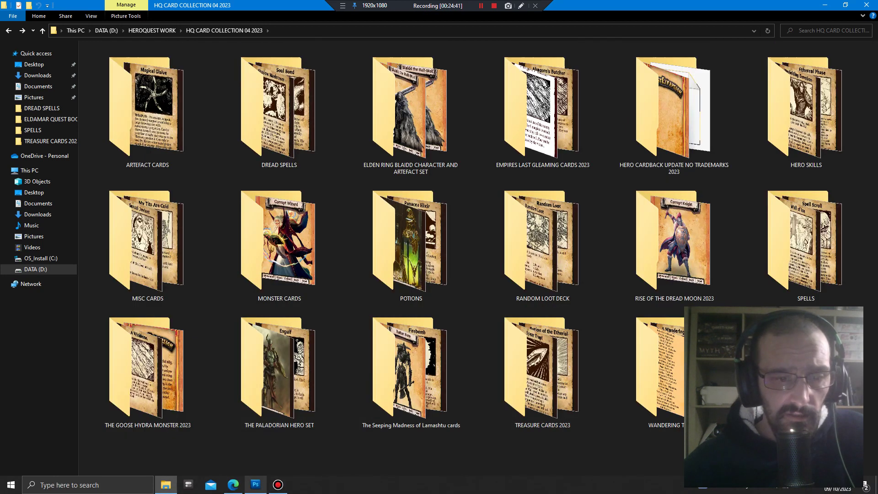
- Return to Photoshop and quit it without saving the changes to the card template
left_click(255, 485)
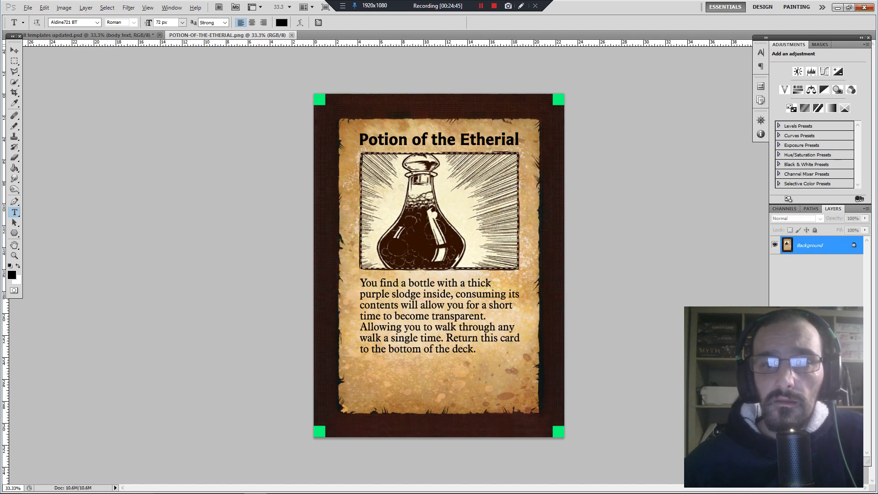
left_click(865, 7)
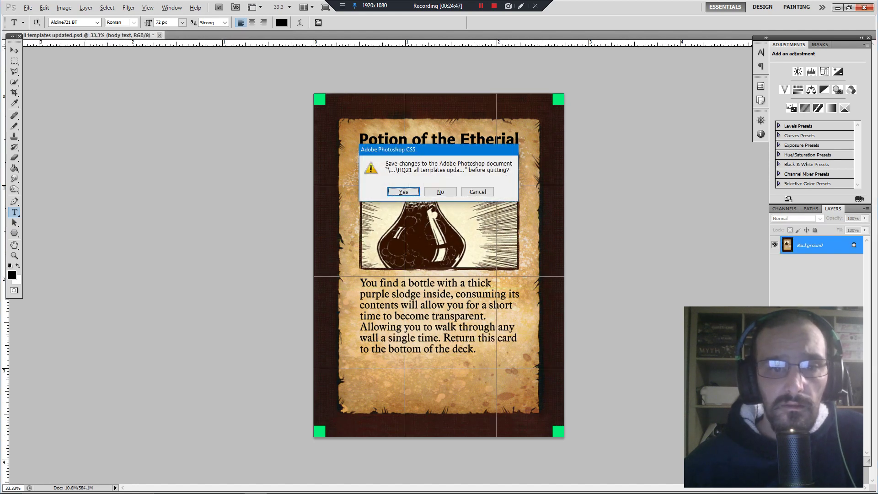
left_click(440, 192)
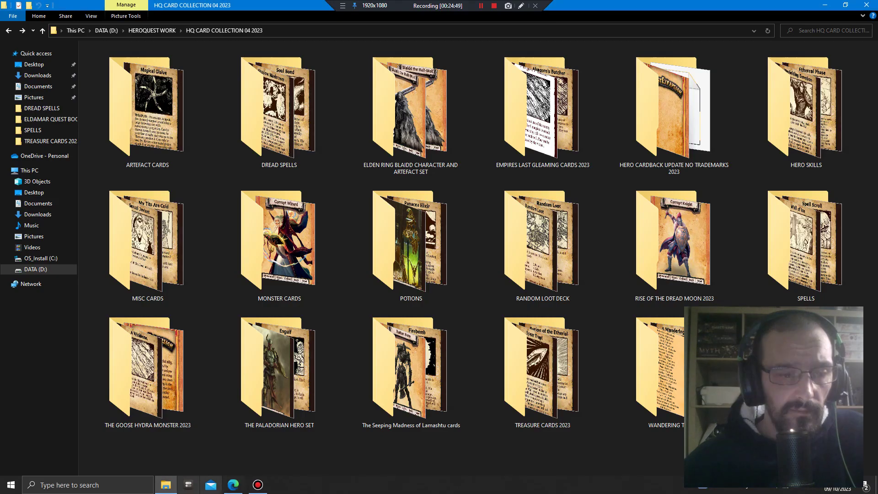
- Open the TREASURE CARDS 2023 folder in File Explorer and view the new POTION-OF-THE-ETHERIAL card image
left_click(543, 366)
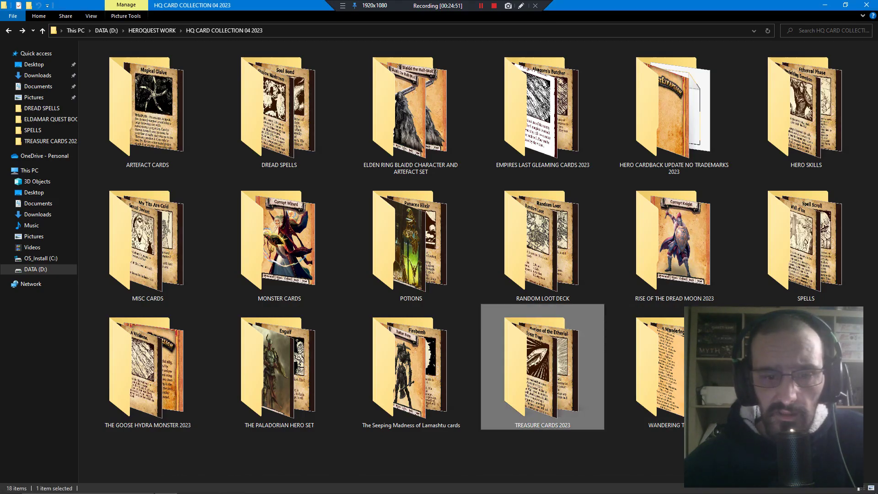
double_click(542, 366)
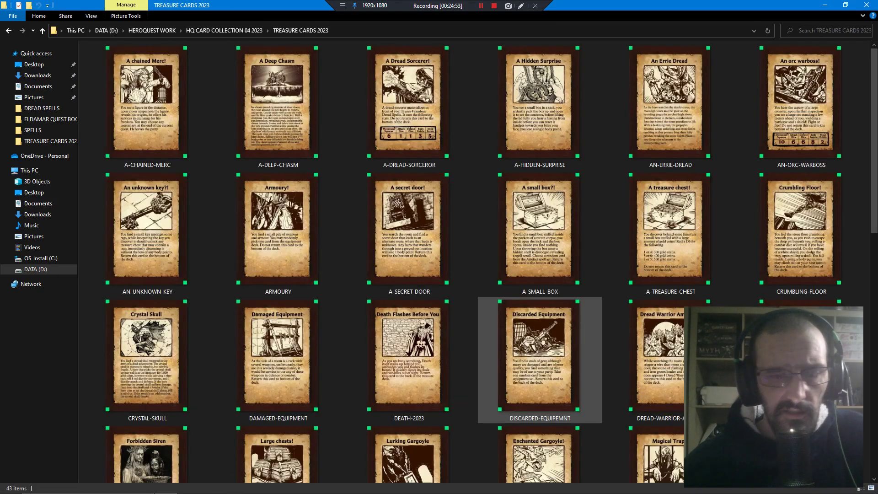
scroll(409, 320, "down", 10)
scroll(403, 320, "up", 3)
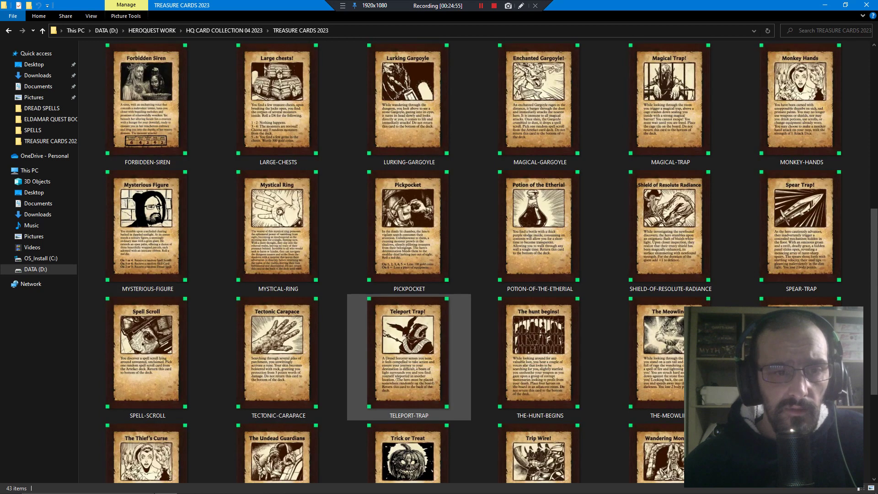
left_click(540, 229)
key("Return")
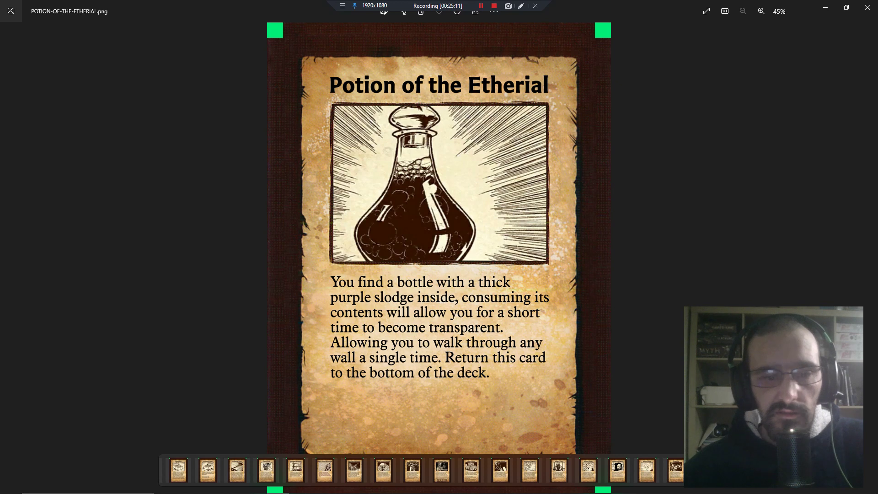
- Browse the following treasure cards one by one, from Shield of Resolute Radiance to The hunt begins!
left_click(870, 258)
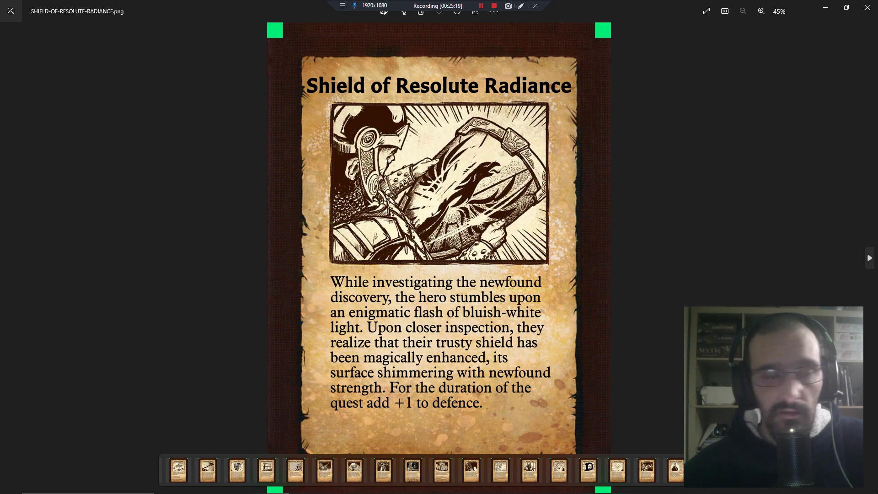
key("Right")
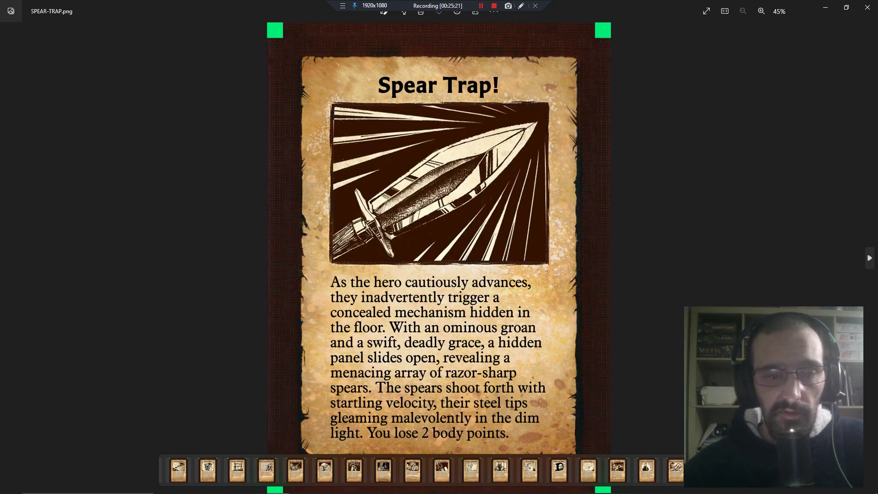
key("Right")
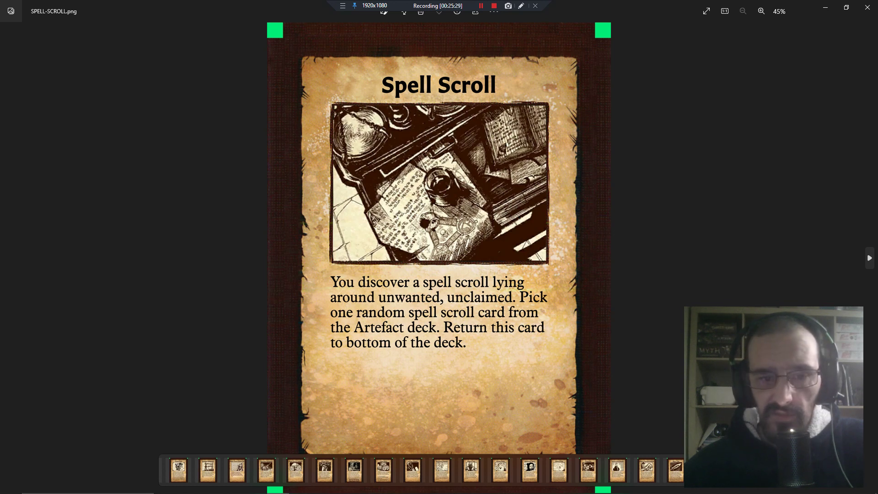
key("Right")
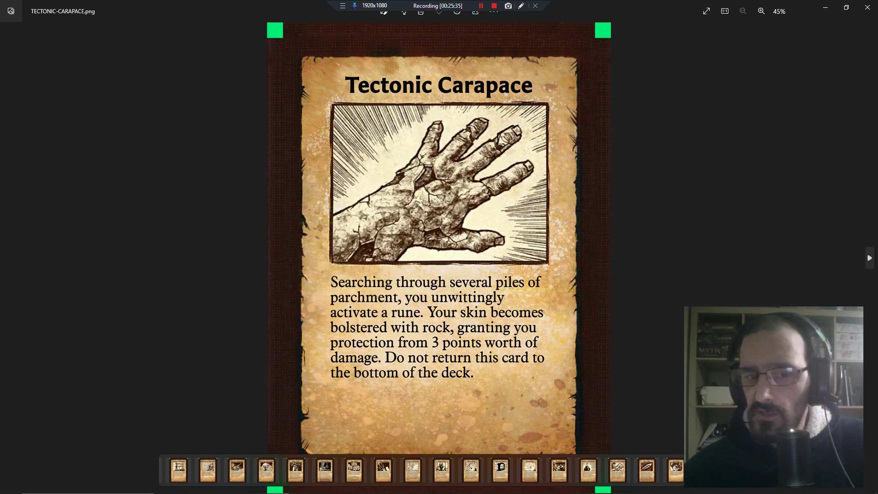
key("Right")
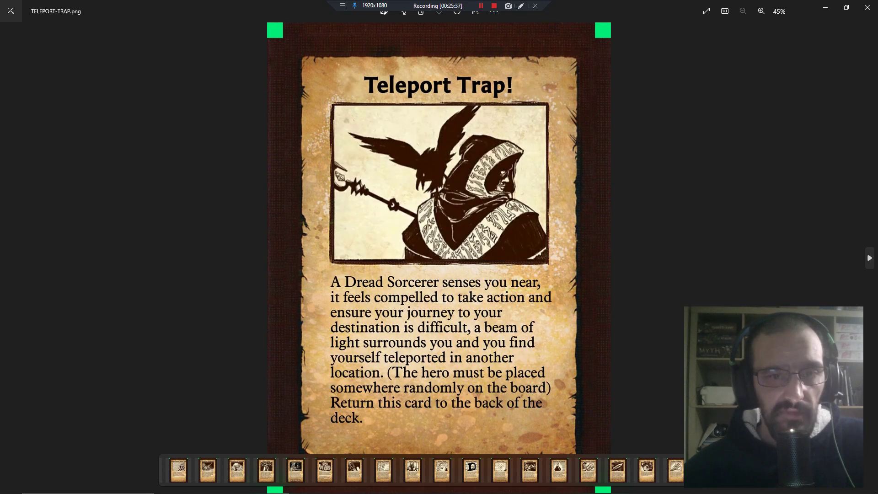
key("Right")
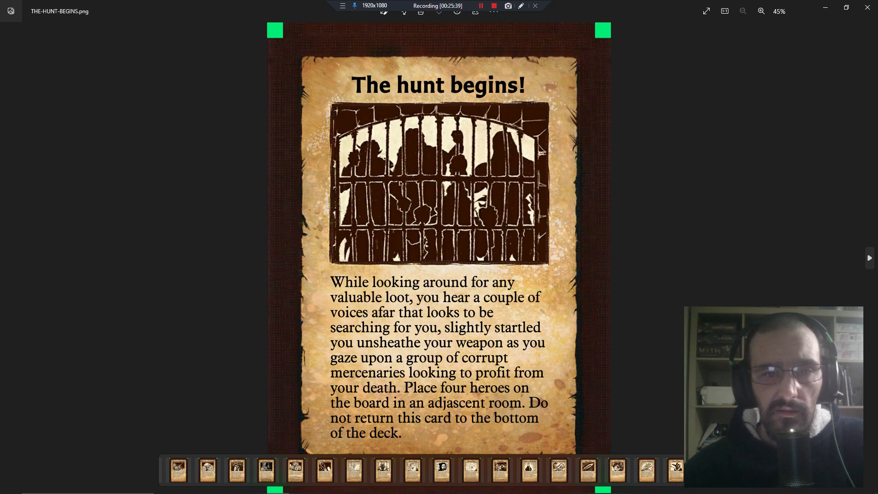